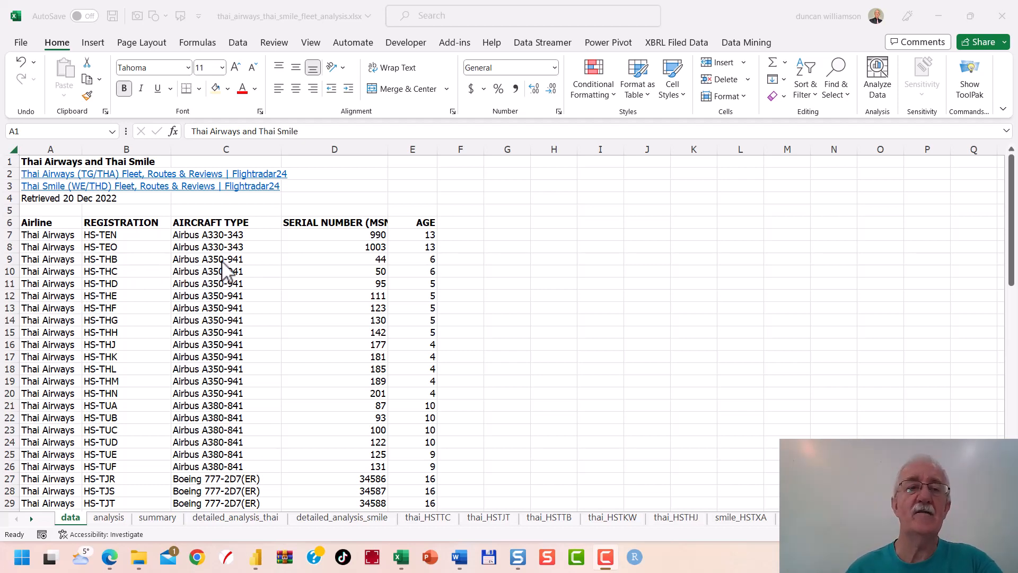
Step: Widen the SERIAL NUMBER (MSN) column on the data sheet to fit its full heading
{"action": "scroll", "coordinate": [209, 265], "scroll_direction": "down", "scroll_amount": 1}
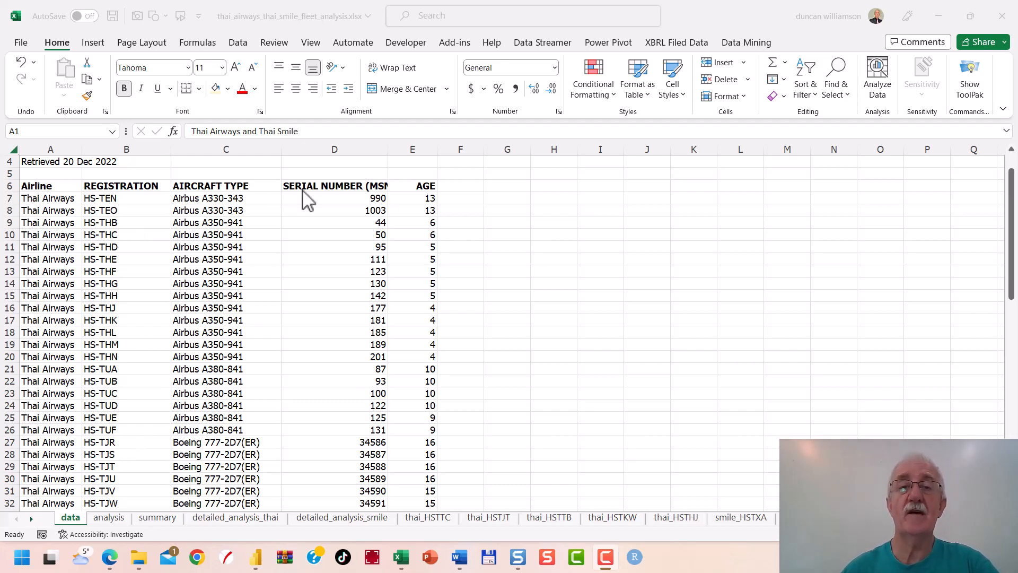
{"action": "double_click", "coordinate": [387, 149]}
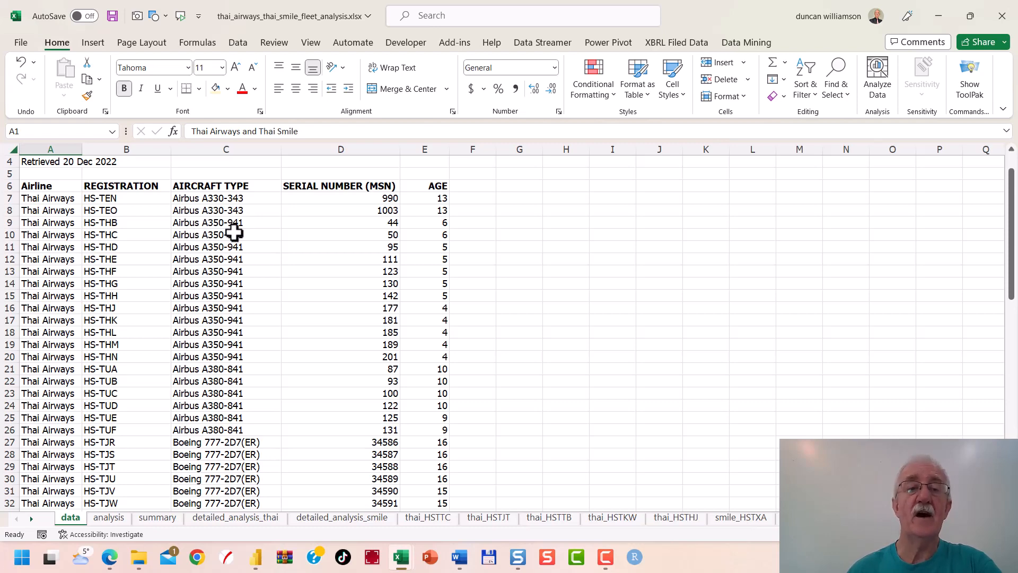
Step: Look through the Thai Airways and Thai Smile aircraft records on the data sheet, down to the last row
{"action": "scroll", "coordinate": [216, 288], "scroll_direction": "down", "scroll_amount": 4}
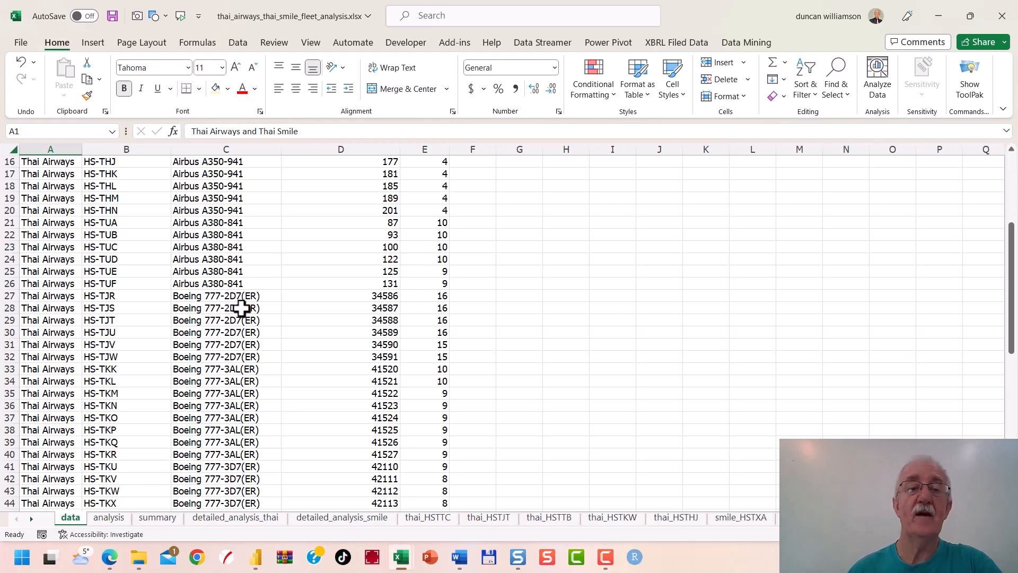
{"action": "scroll", "coordinate": [241, 302], "scroll_direction": "down", "scroll_amount": 3}
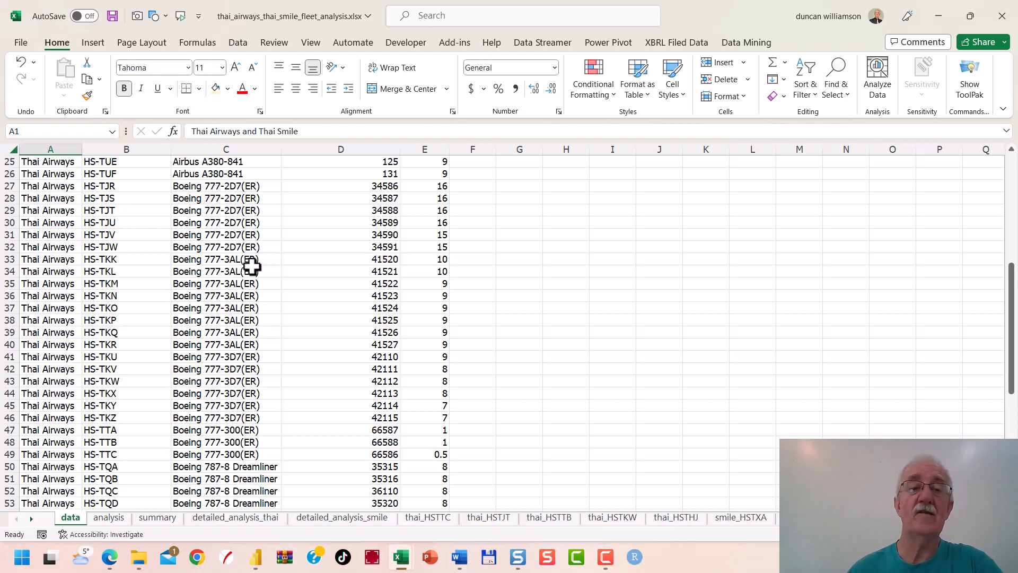
{"action": "scroll", "coordinate": [246, 271], "scroll_direction": "down", "scroll_amount": 4}
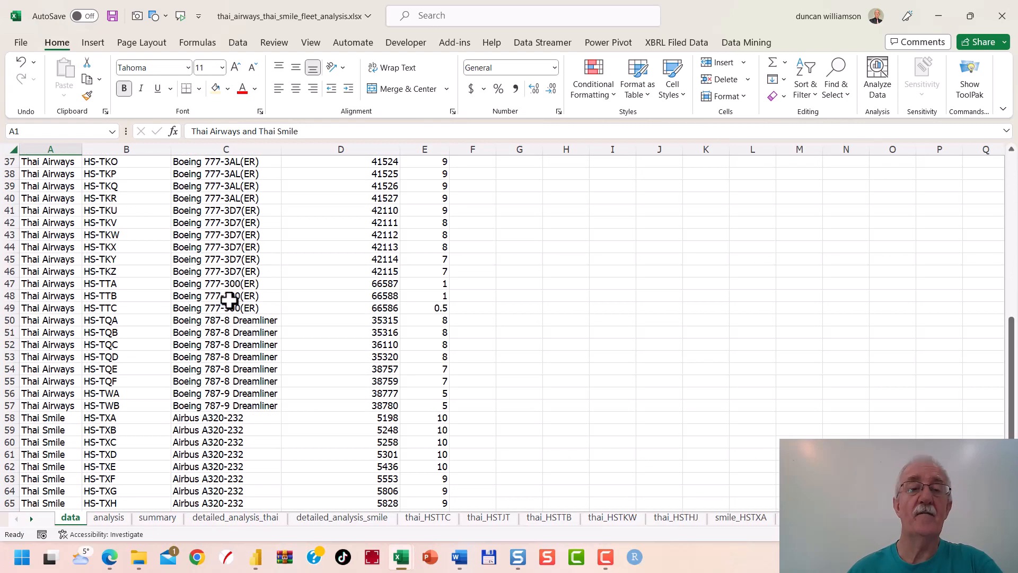
{"action": "scroll", "coordinate": [222, 302], "scroll_direction": "down", "scroll_amount": 2}
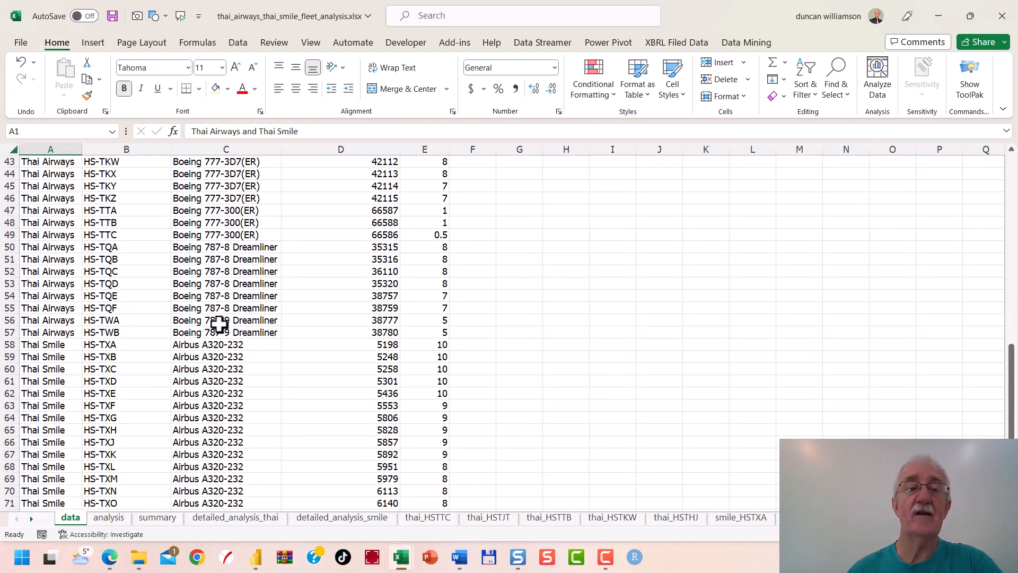
{"action": "scroll", "coordinate": [227, 314], "scroll_direction": "down", "scroll_amount": 3}
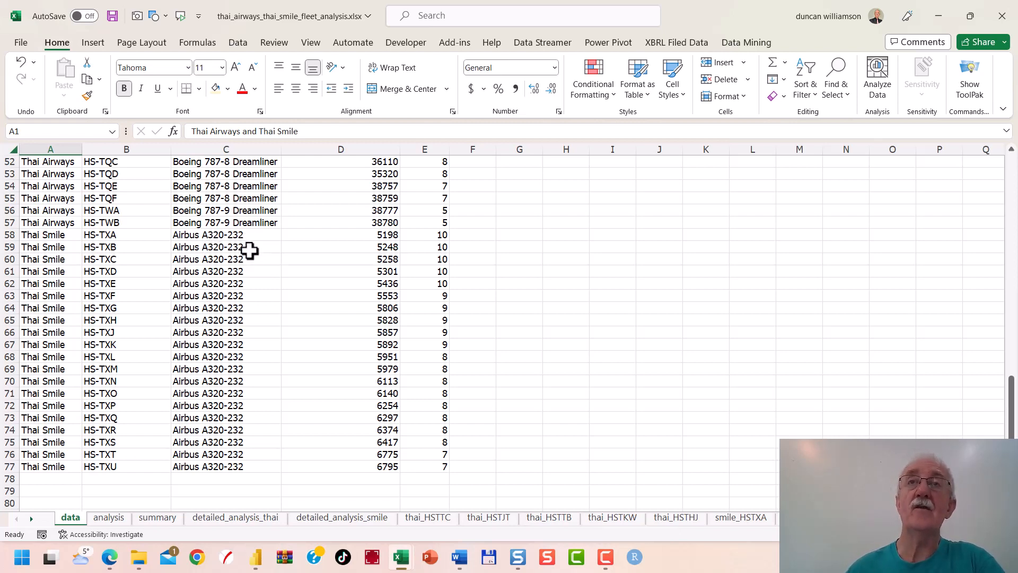
{"action": "scroll", "coordinate": [363, 294], "scroll_direction": "up", "scroll_amount": 17}
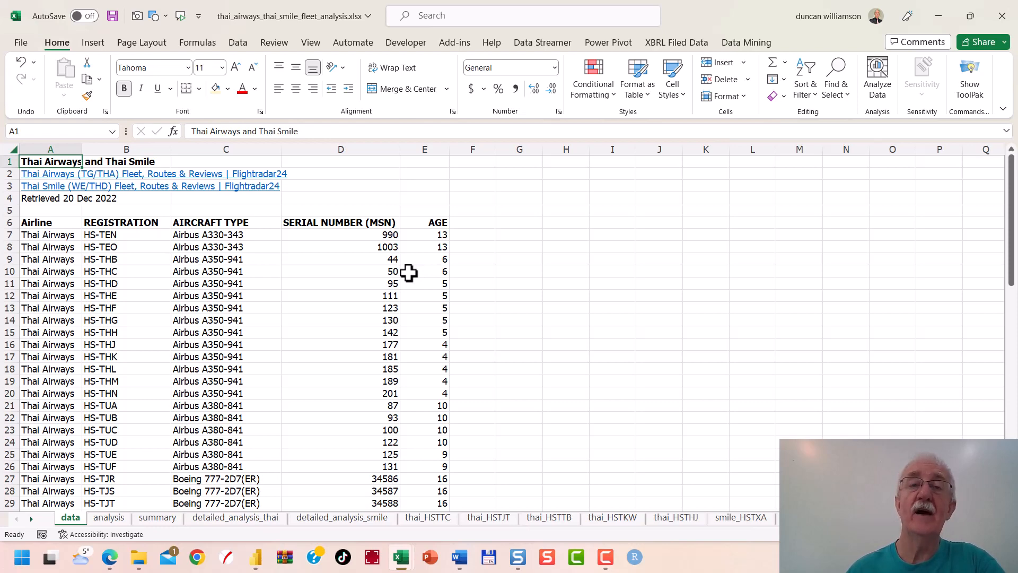
Step: Select the Thai Airways entries in the Airline column, from A7 down to row 57, leaving out the Thai Smile rows
{"action": "left_click", "coordinate": [60, 235]}
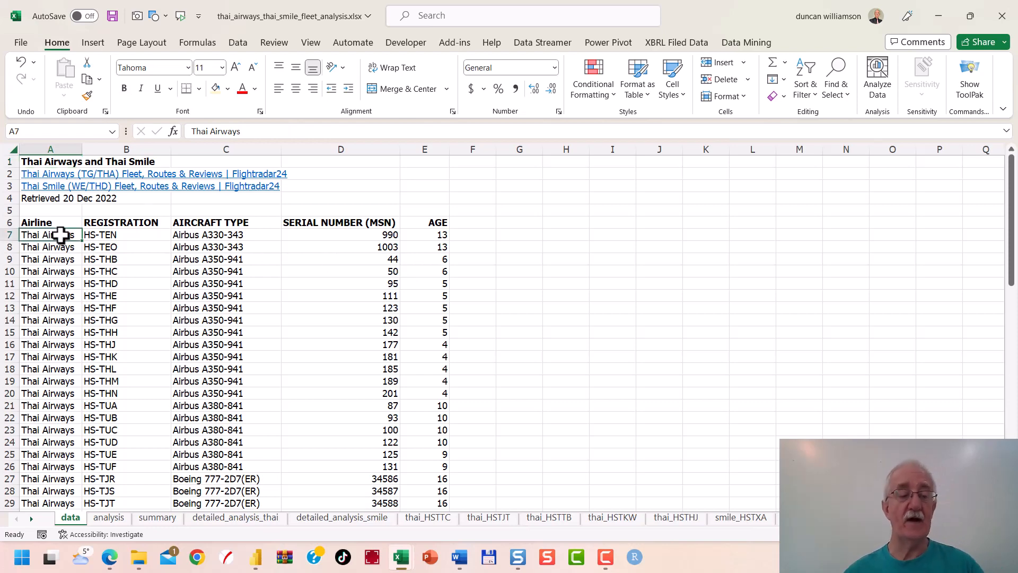
{"action": "key", "text": "ctrl+shift+Down"}
{"action": "key", "text": "shift+Up"}
{"action": "key", "text": "shift+Up"}
{"action": "key", "text": "shift+Up"}
{"action": "key", "text": "shift+Up"}
{"action": "key", "text": "shift+Up"}
{"action": "key", "text": "shift+Up"}
{"action": "key", "text": "shift+Up"}
{"action": "key", "text": "shift+Up"}
{"action": "key", "text": "shift+Up"}
{"action": "key", "text": "shift+Up"}
{"action": "key", "text": "shift+Up"}
{"action": "key", "text": "shift+Up"}
{"action": "key", "text": "shift+Up"}
{"action": "key", "text": "shift+Up"}
{"action": "key", "text": "shift+Up"}
{"action": "key", "text": "shift+Up"}
{"action": "key", "text": "shift+Up"}
{"action": "key", "text": "shift+Up"}
{"action": "key", "text": "shift+Up"}
{"action": "key", "text": "shift+Up"}
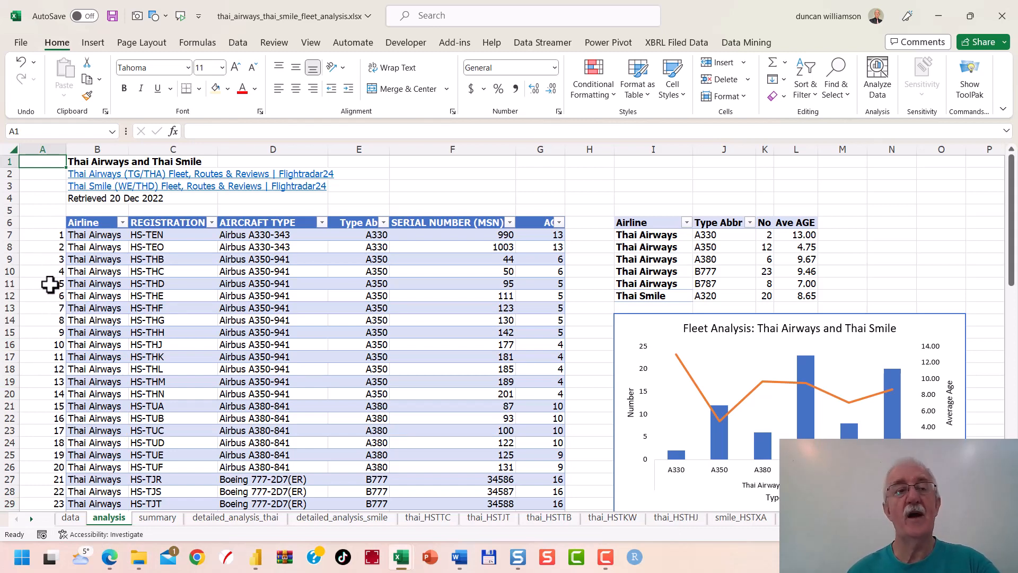
Step: Inspect the numbering formulas in A7 and A58 and the Type Abbr column on the analysis sheet
{"action": "scroll", "coordinate": [53, 301], "scroll_direction": "down", "scroll_amount": 5}
{"action": "scroll", "coordinate": [51, 286], "scroll_direction": "up", "scroll_amount": 5}
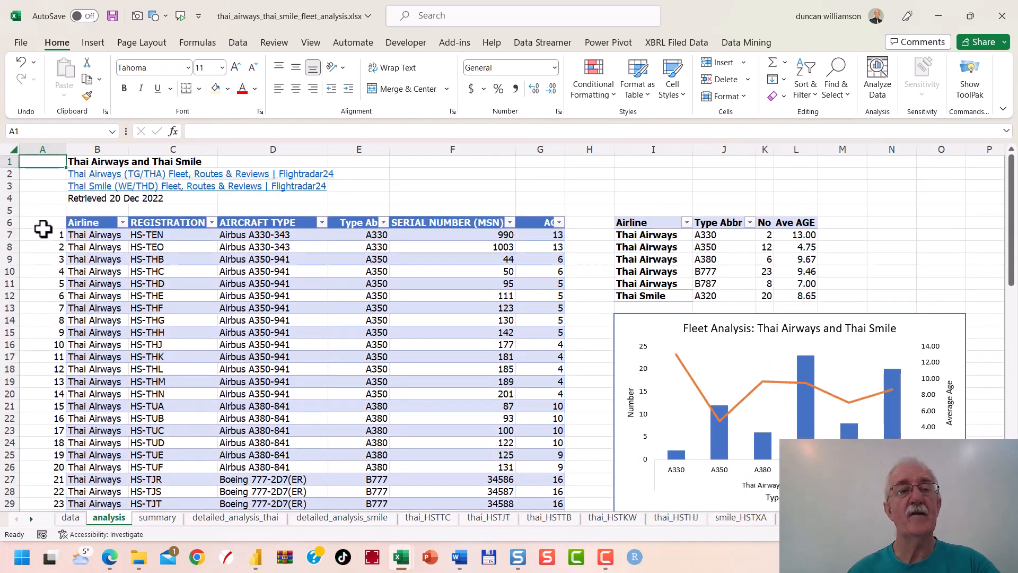
{"action": "left_click", "coordinate": [42, 239]}
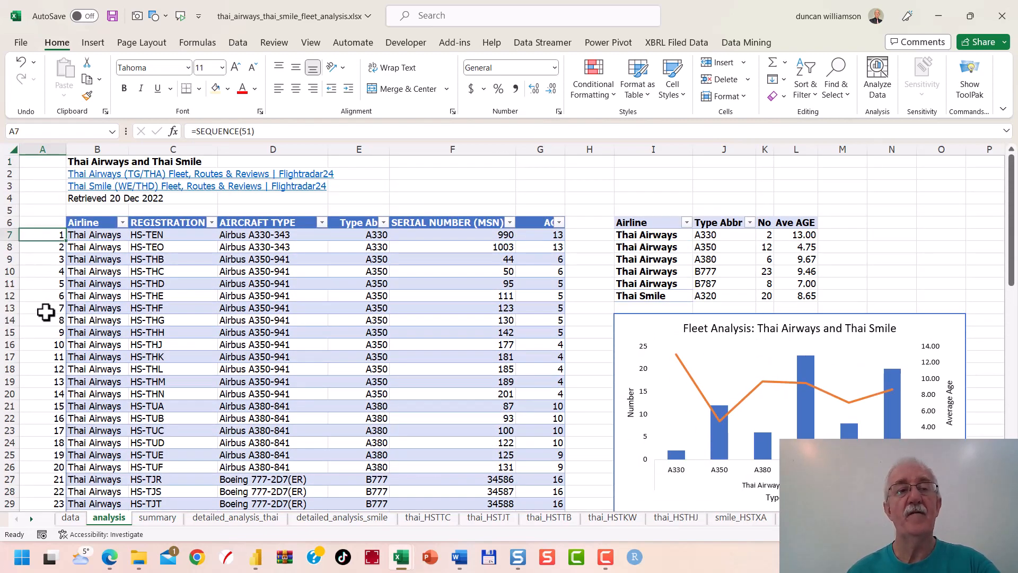
{"action": "scroll", "coordinate": [46, 311], "scroll_direction": "down", "scroll_amount": 3}
{"action": "scroll", "coordinate": [46, 312], "scroll_direction": "down", "scroll_amount": 12}
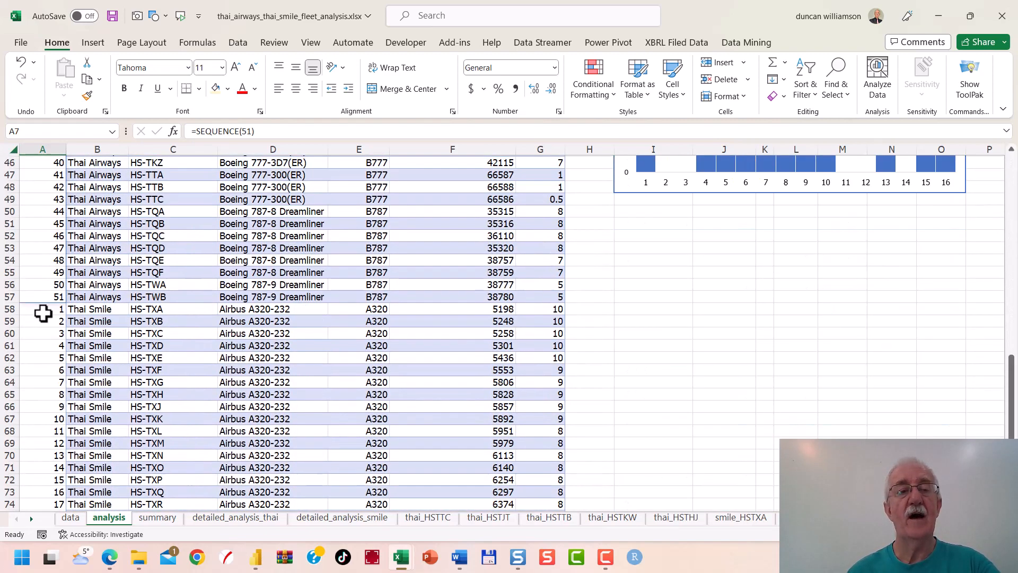
{"action": "left_click", "coordinate": [43, 311]}
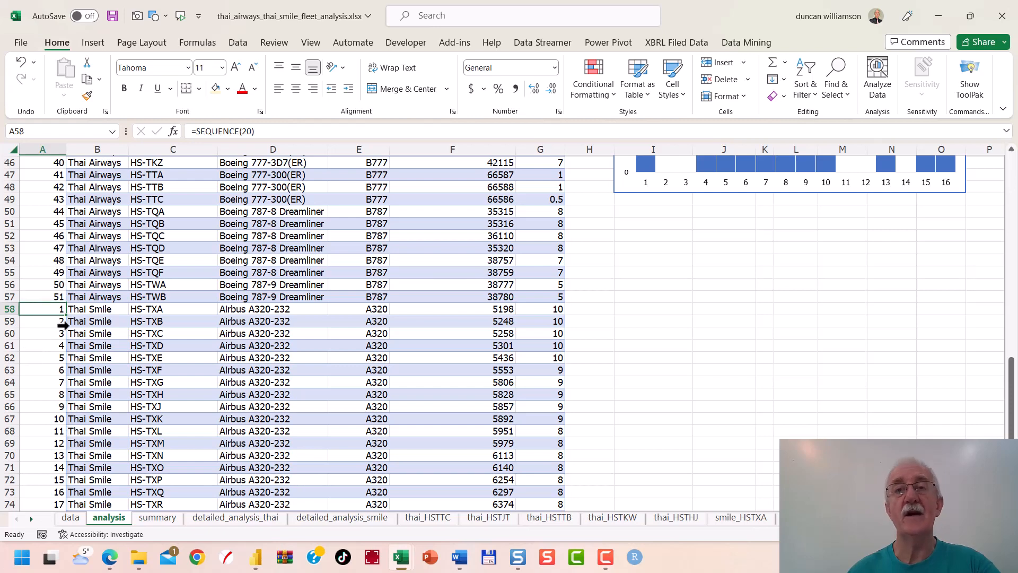
{"action": "scroll", "coordinate": [122, 304], "scroll_direction": "up", "scroll_amount": 10}
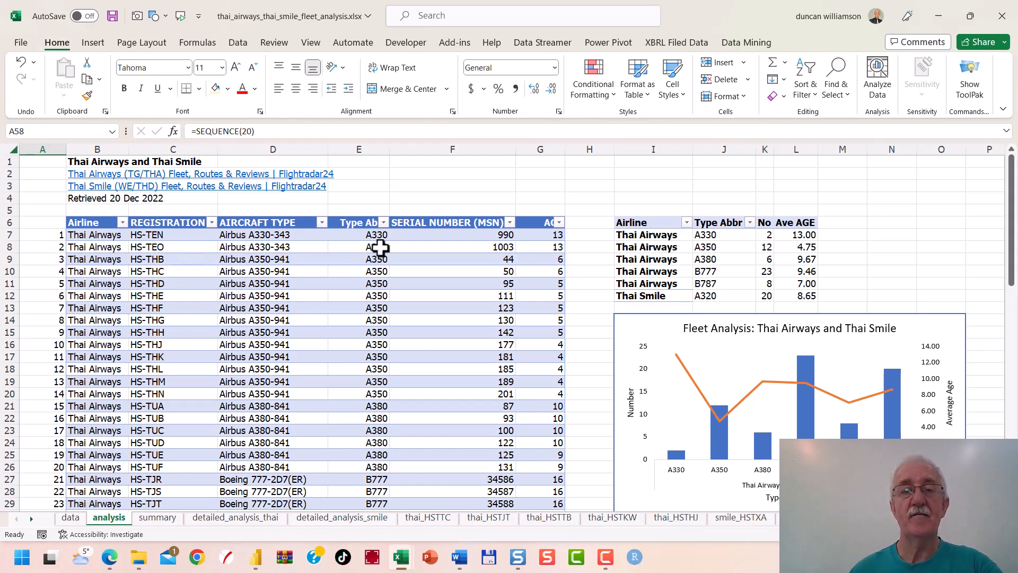
{"action": "left_click", "coordinate": [356, 221]}
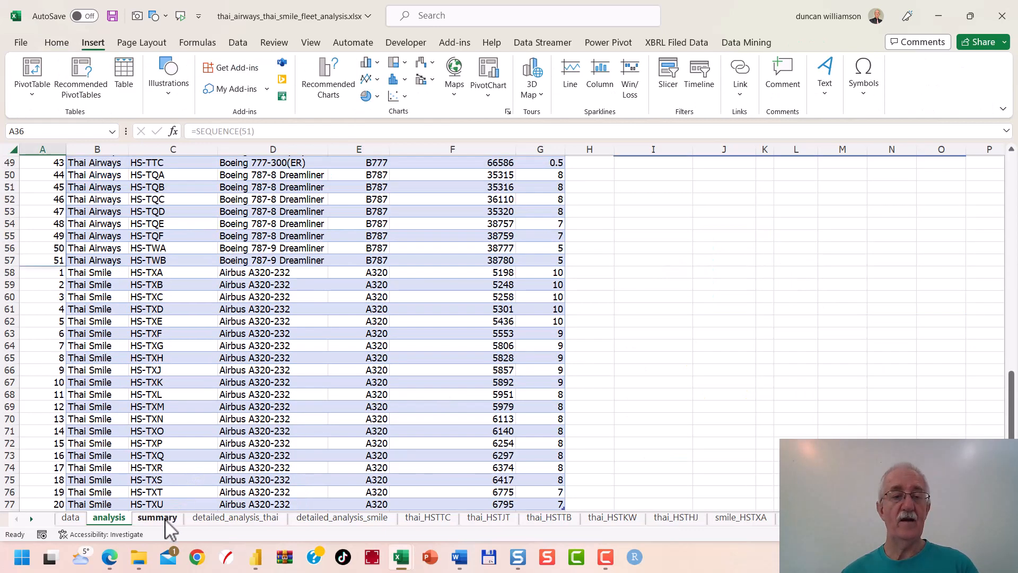
Step: Review the random aircraft samples on the detailed_analysis_thai and detailed_analysis_smile sheets
{"action": "left_click", "coordinate": [228, 521]}
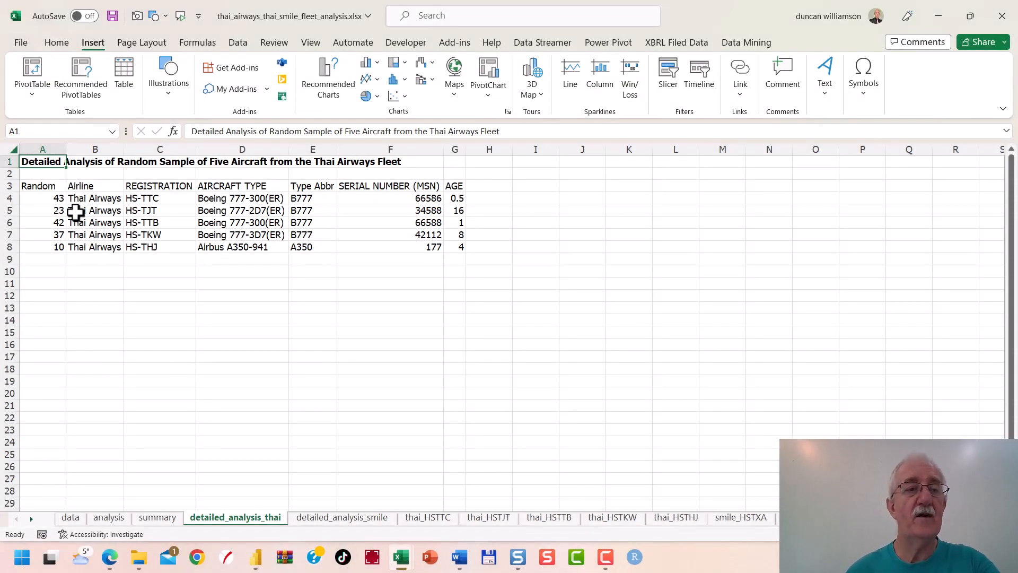
{"action": "left_click", "coordinate": [56, 199]}
{"action": "left_click", "coordinate": [317, 520]}
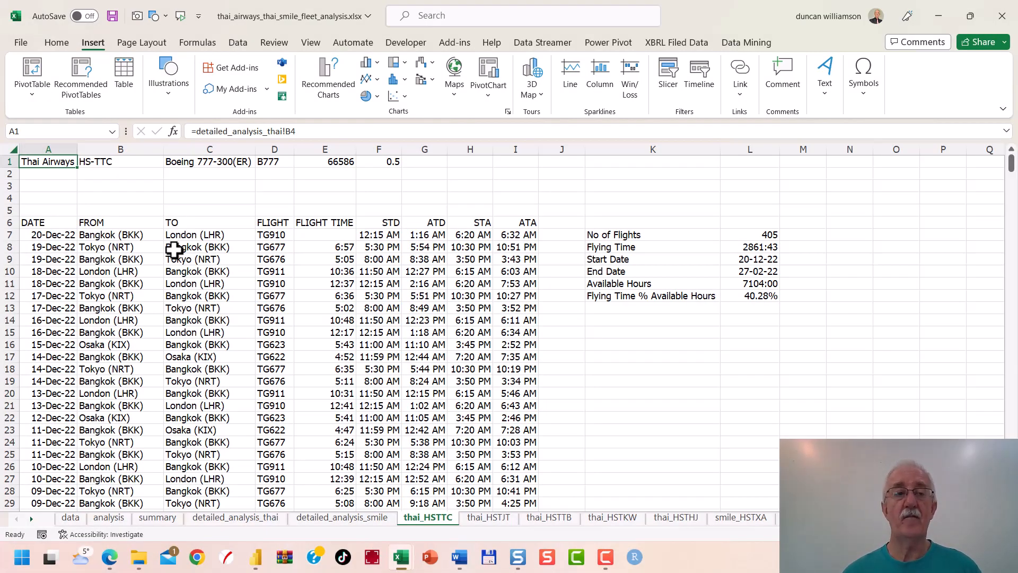
Step: Examine the flight records on the thai_HSTTC sheet from the first entry down to the last, and return to A1
{"action": "left_click", "coordinate": [70, 233]}
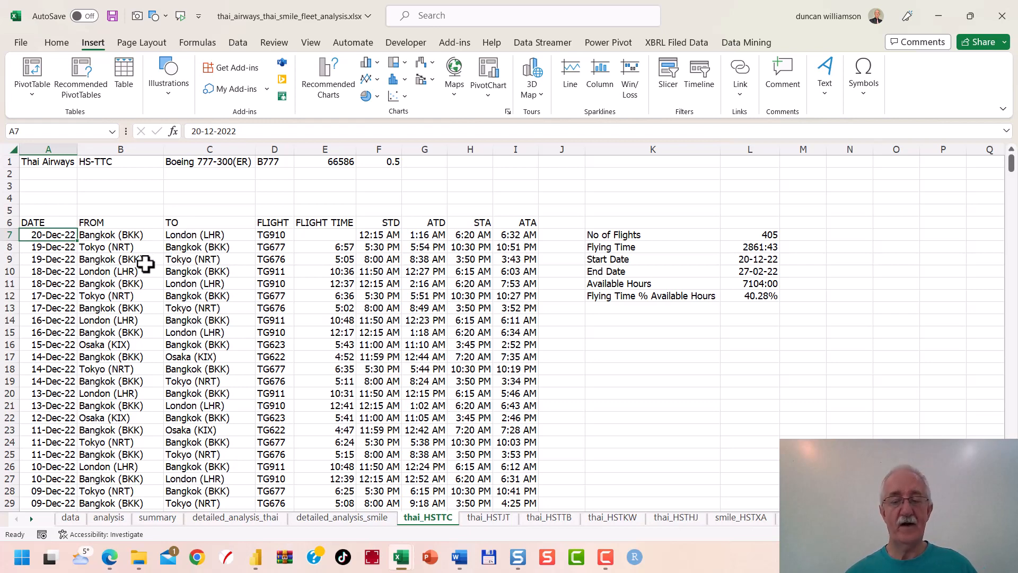
{"action": "key", "text": "Down"}
{"action": "key", "text": "Down"}
{"action": "key", "text": "Down"}
{"action": "key", "text": "Down"}
{"action": "key", "text": "Down"}
{"action": "key", "text": "Down"}
{"action": "key", "text": "Down"}
{"action": "key", "text": "Down"}
{"action": "key", "text": "Down"}
{"action": "key", "text": "Down"}
{"action": "key", "text": "Down"}
{"action": "key", "text": "Down"}
{"action": "key", "text": "Down"}
{"action": "key", "text": "Down"}
{"action": "key", "text": "Down"}
{"action": "key", "text": "Down"}
{"action": "key", "text": "Down"}
{"action": "key", "text": "Down"}
{"action": "key", "text": "Down"}
{"action": "key", "text": "Down"}
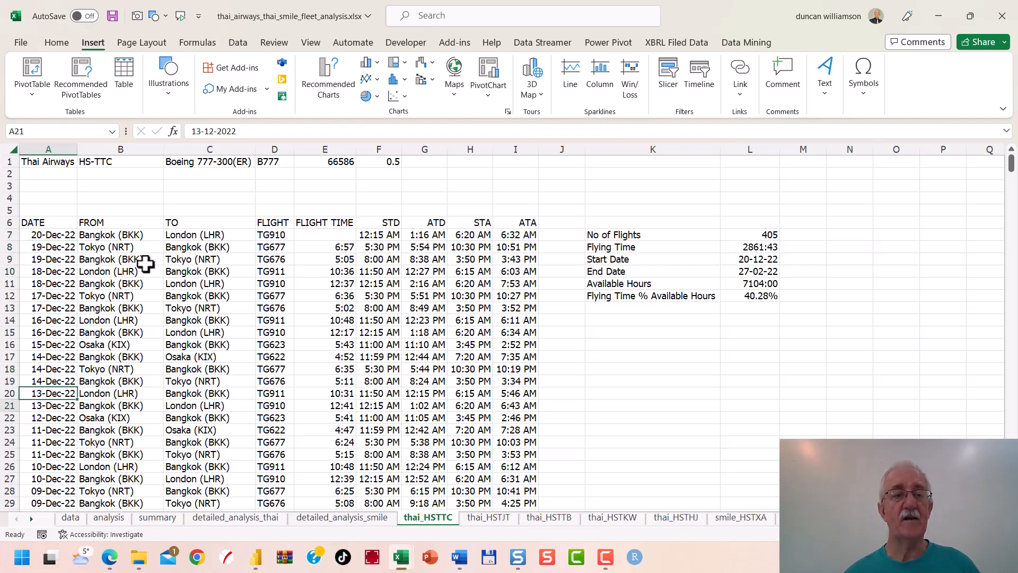
{"action": "key", "text": "Down"}
{"action": "key", "text": "Down"}
{"action": "key", "text": "Down"}
{"action": "key", "text": "Down"}
{"action": "key", "text": "Down"}
{"action": "key", "text": "Down"}
{"action": "key", "text": "Down"}
{"action": "key", "text": "Down"}
{"action": "key", "text": "Down"}
{"action": "key", "text": "Down"}
{"action": "key", "text": "Down"}
{"action": "key", "text": "Down"}
{"action": "key", "text": "Down"}
{"action": "key", "text": "Down"}
{"action": "key", "text": "Down"}
{"action": "key", "text": "Down"}
{"action": "key", "text": "Down"}
{"action": "key", "text": "Down"}
{"action": "key", "text": "Down"}
{"action": "key", "text": "Down"}
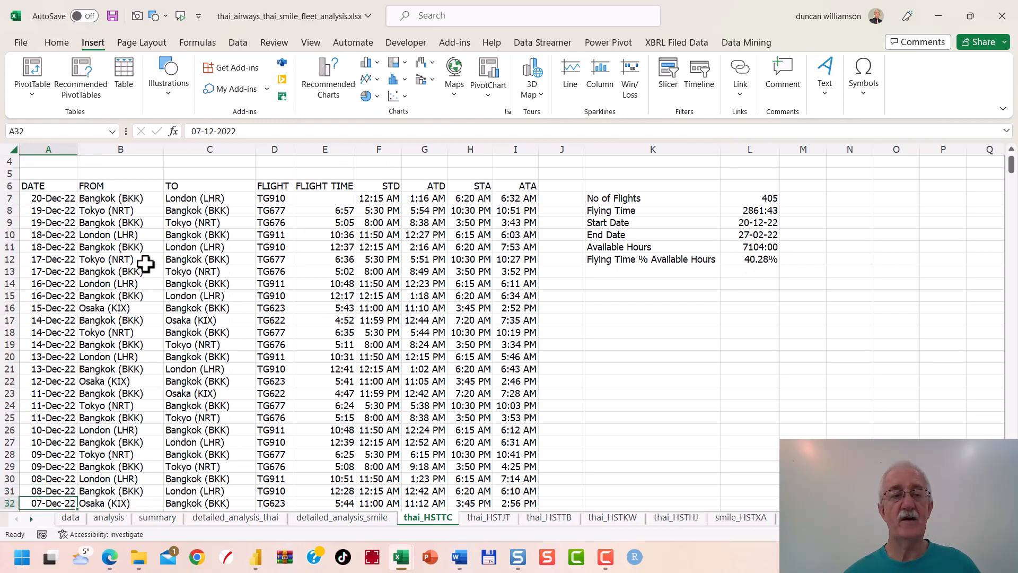
{"action": "key", "text": "ctrl+Down"}
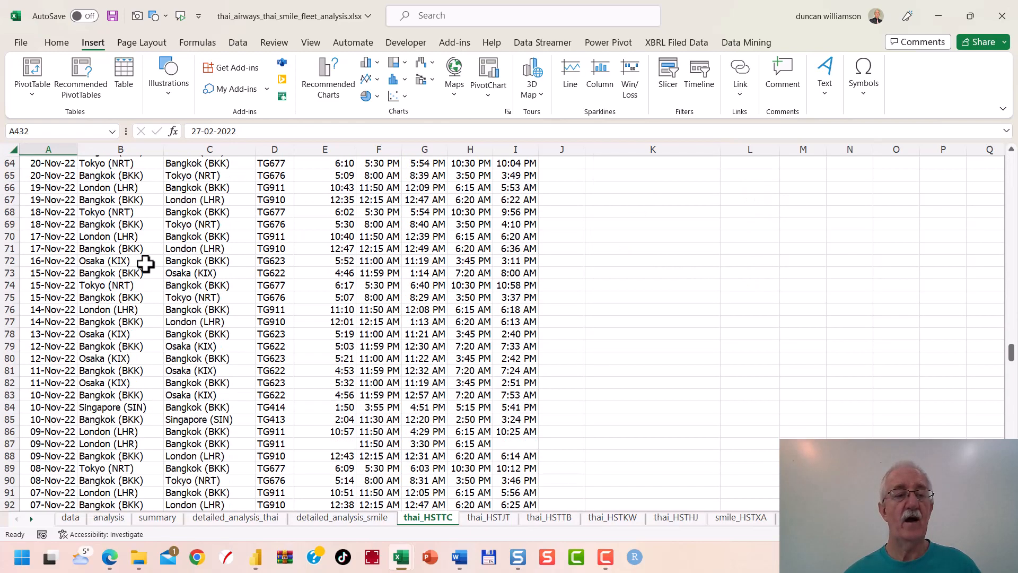
{"action": "key", "text": "Down"}
{"action": "key", "text": "Down"}
{"action": "key", "text": "Down"}
{"action": "key", "text": "Up"}
{"action": "key", "text": "Up"}
{"action": "key", "text": "Up"}
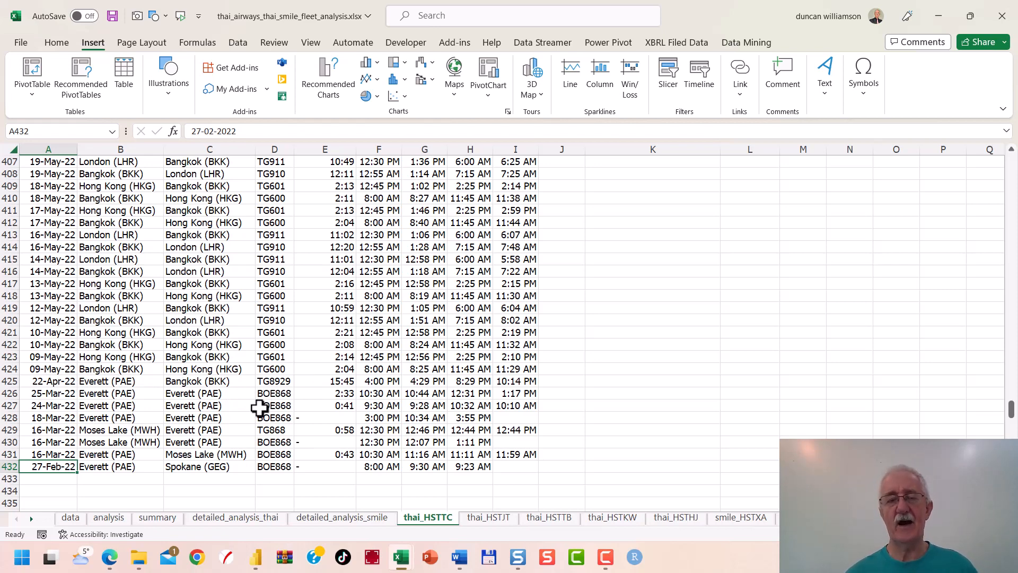
{"action": "key", "text": "ctrl+Up"}
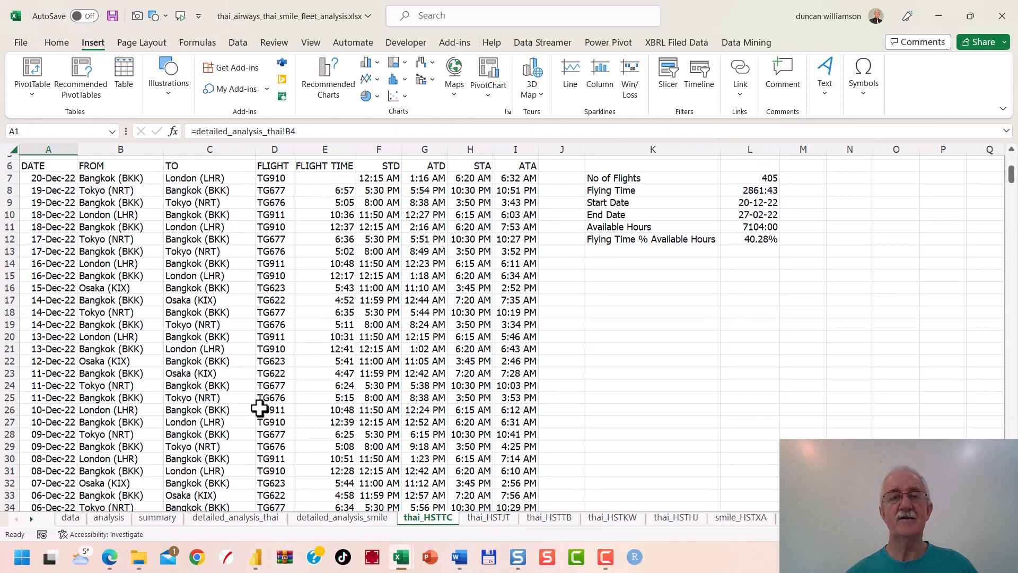
{"action": "key", "text": "ctrl+Up"}
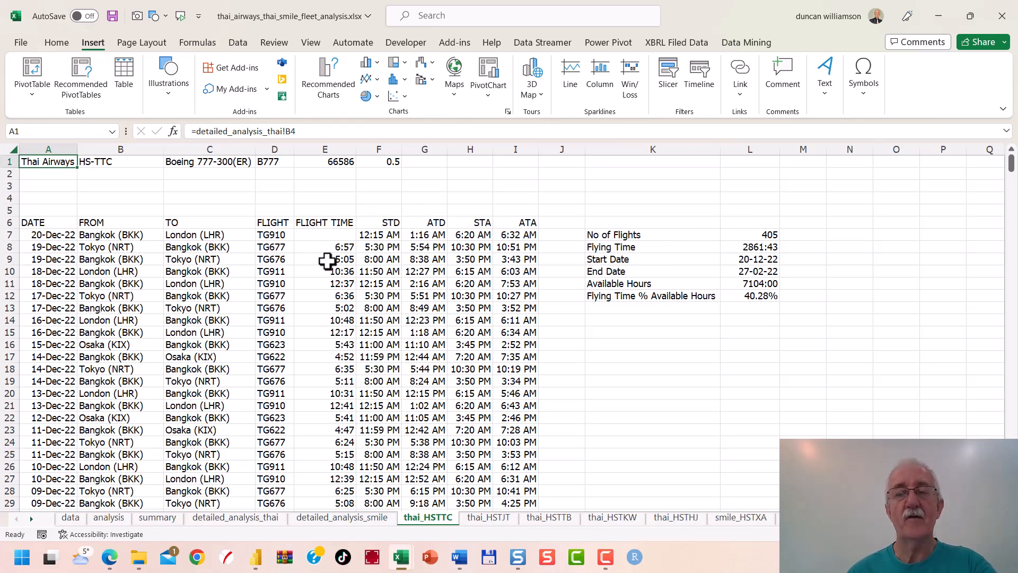
Step: Compare the Flying Time formula in L8 with the test sum in M16
{"action": "left_click", "coordinate": [767, 246]}
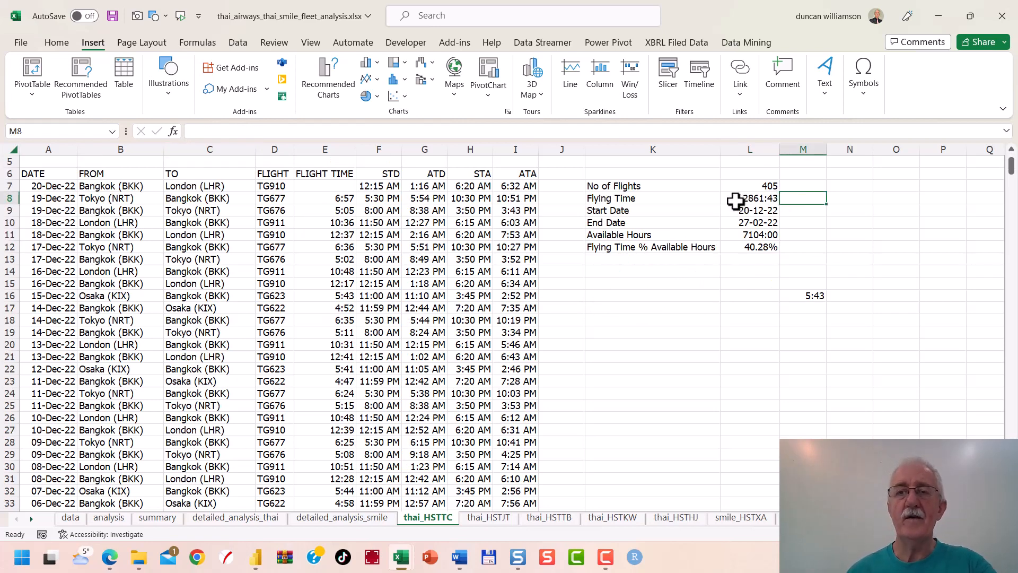
{"action": "left_click", "coordinate": [735, 200]}
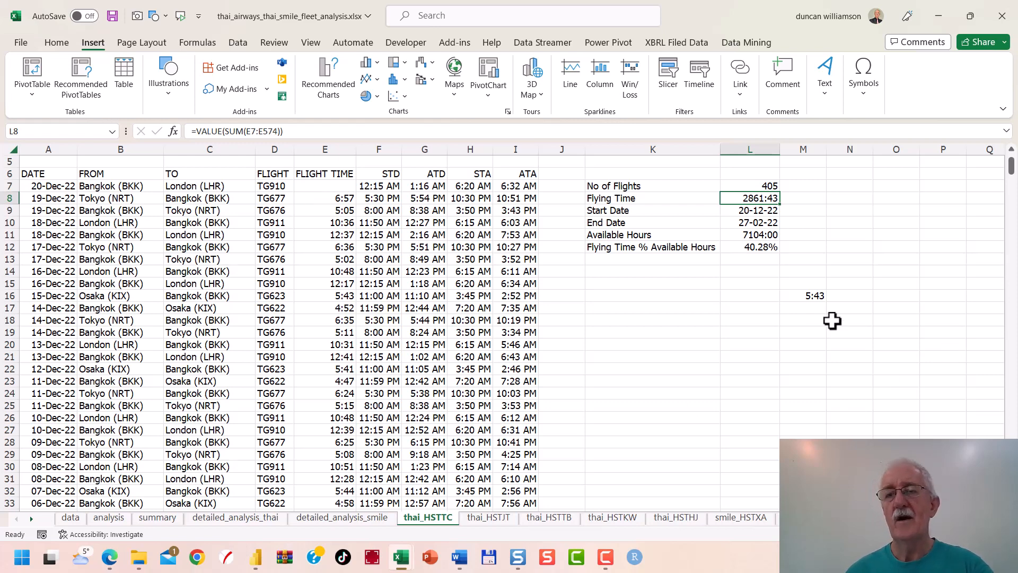
{"action": "left_click", "coordinate": [805, 297]}
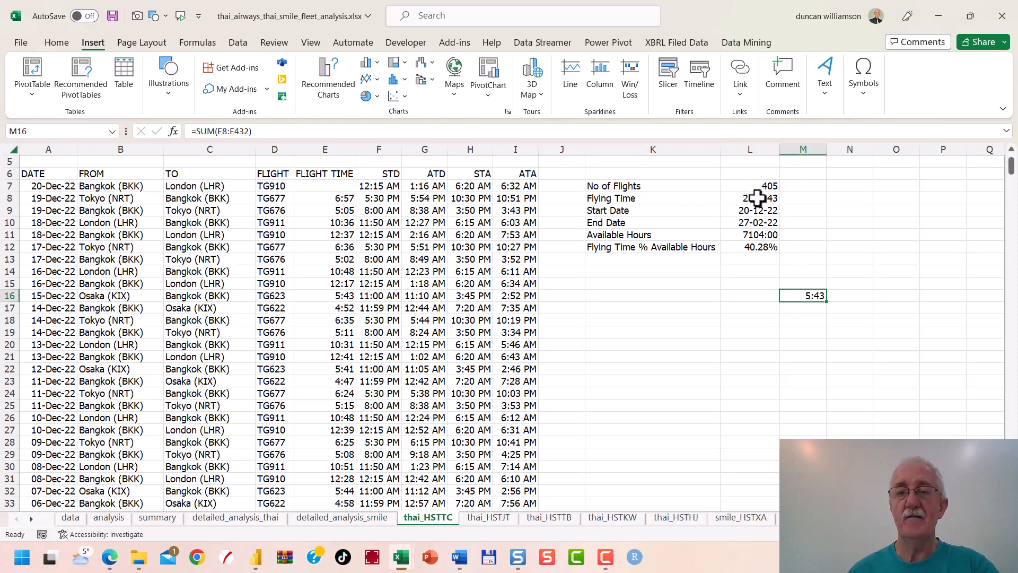
Step: Try a custom elapsed-hours number format on the test sum in M16, and undo it
{"action": "right_click", "coordinate": [811, 295]}
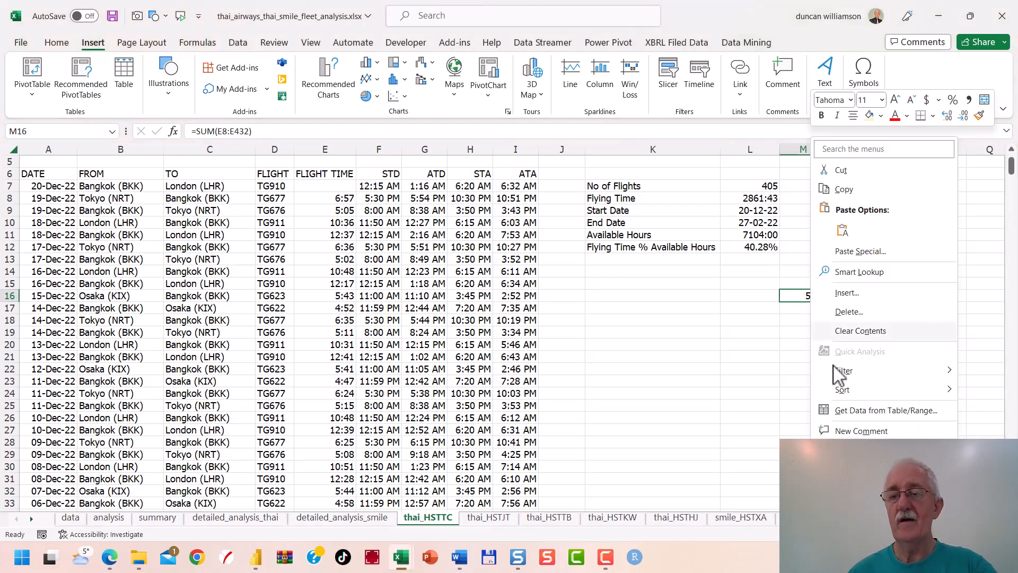
{"action": "left_click", "coordinate": [858, 469]}
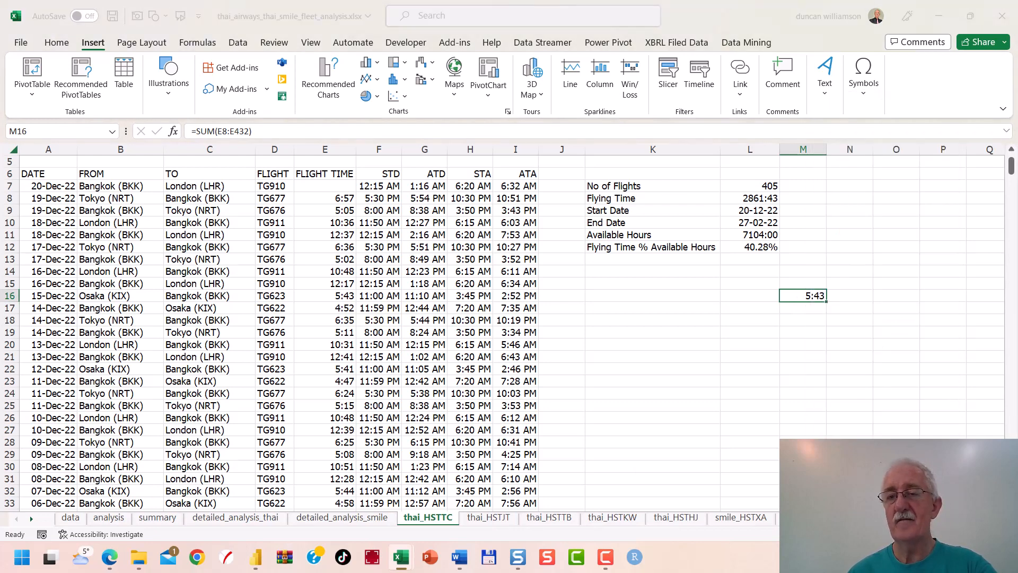
{"action": "left_click_drag", "start_coordinate": [778, 216], "coordinate": [298, 202]}
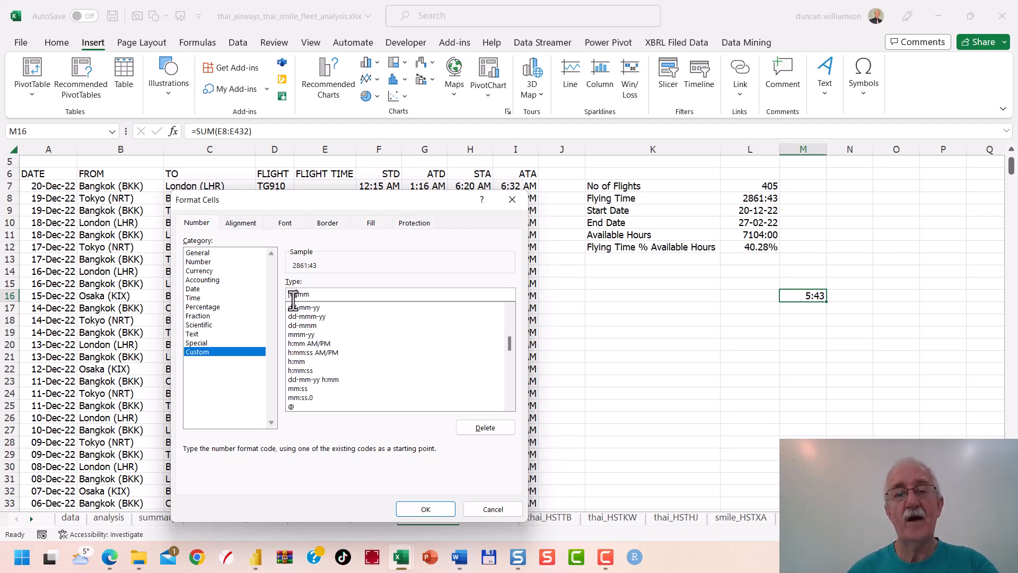
{"action": "left_click", "coordinate": [425, 510]}
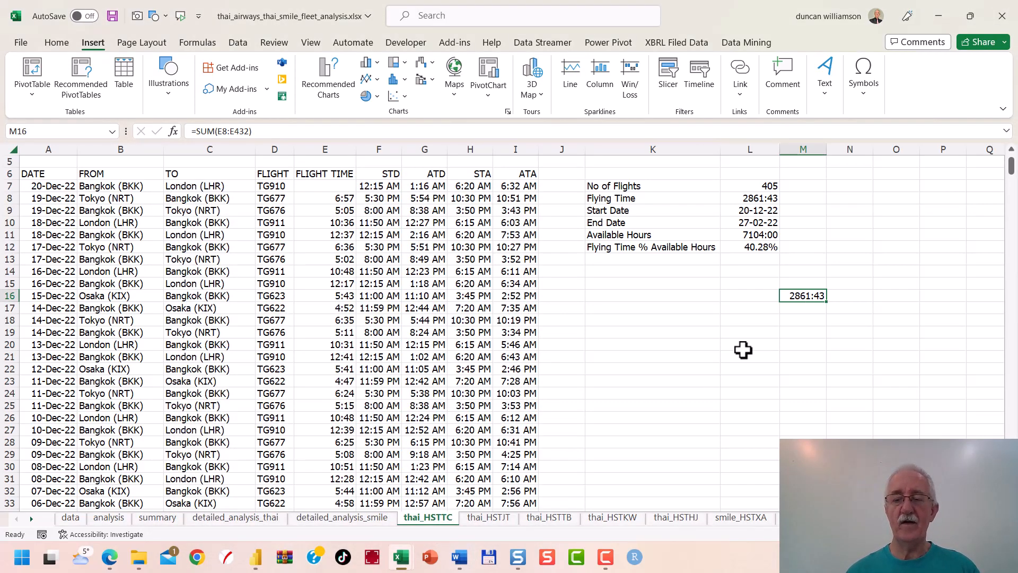
{"action": "key", "text": "ctrl+z"}
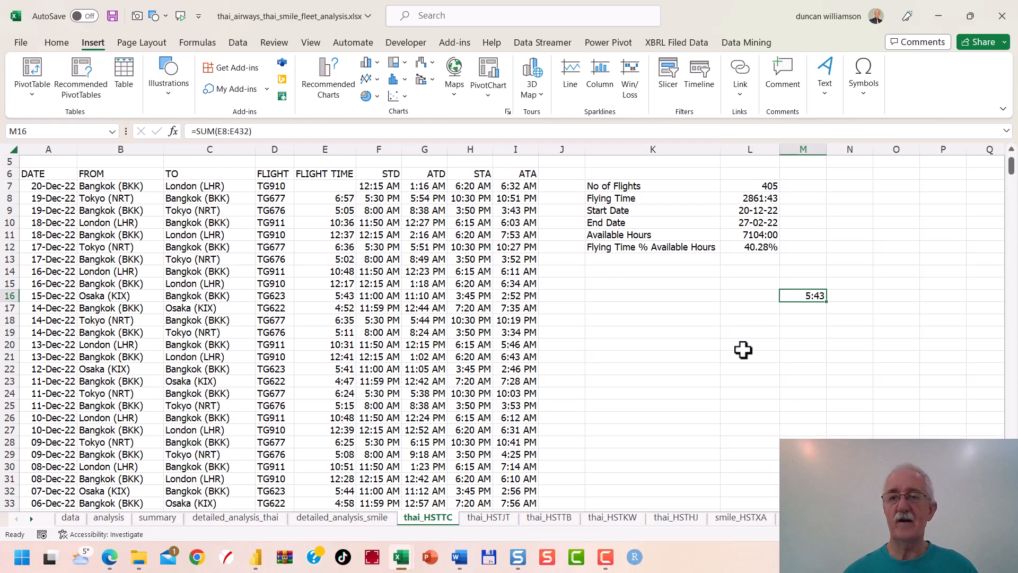
Step: Clear the test sum in M16 and select the Start Date value in L9
{"action": "key", "text": "Delete"}
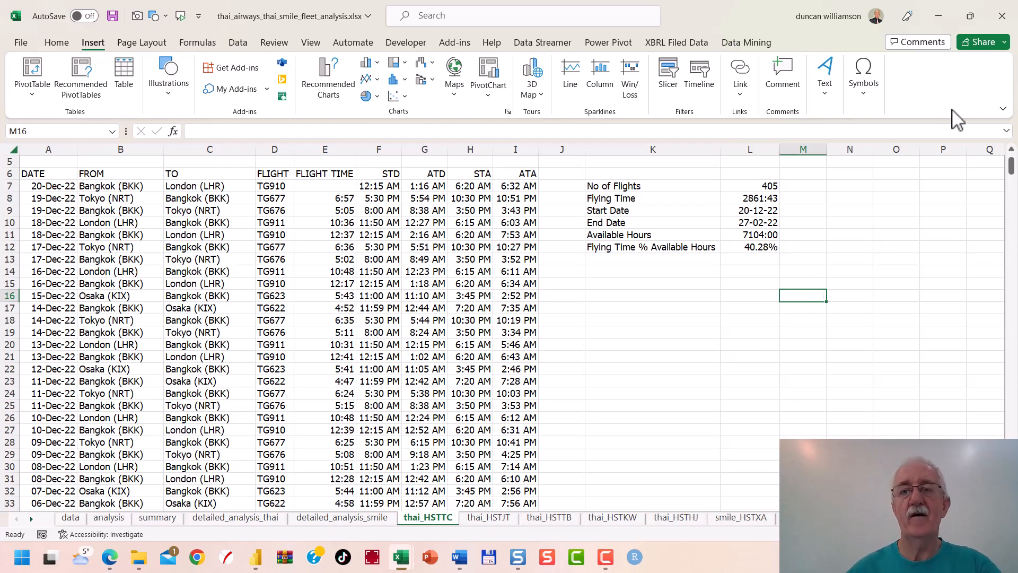
{"action": "left_click", "coordinate": [744, 212]}
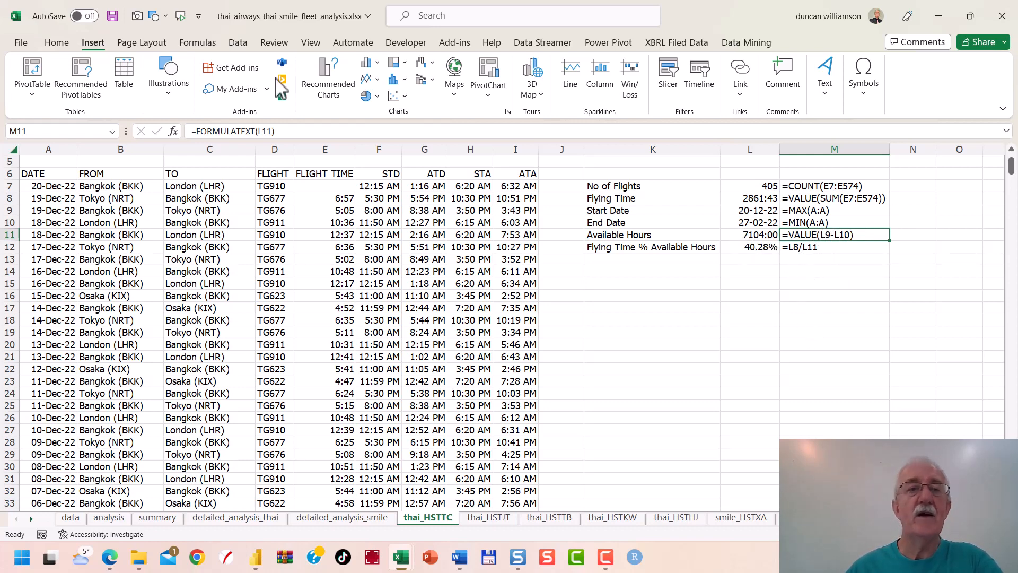
Step: Examine the arguments of the VALUE formula for Available Hours in L11 without changing it
{"action": "key", "text": "Left"}
{"action": "left_click", "coordinate": [227, 131]}
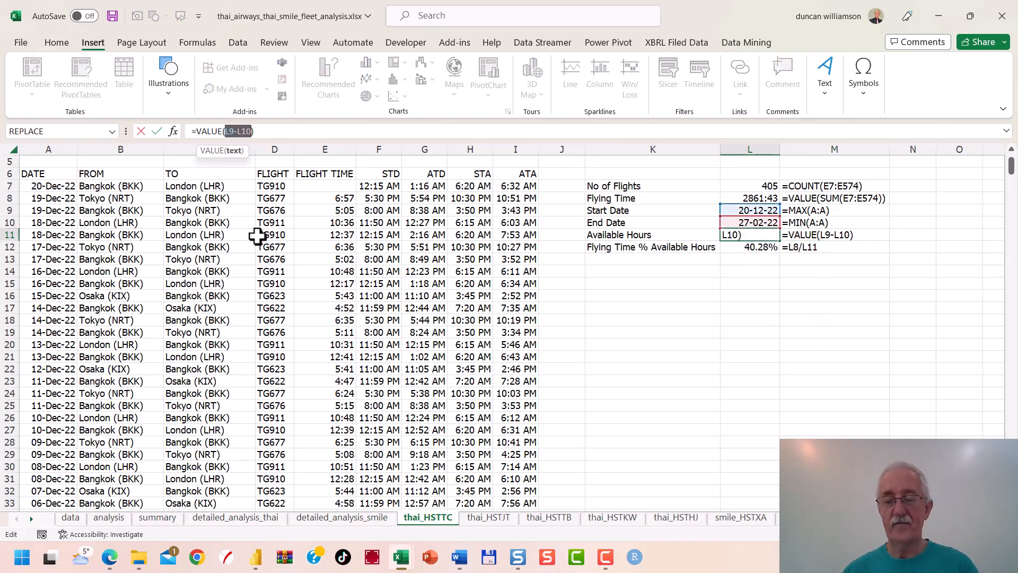
{"action": "key", "text": "Return"}
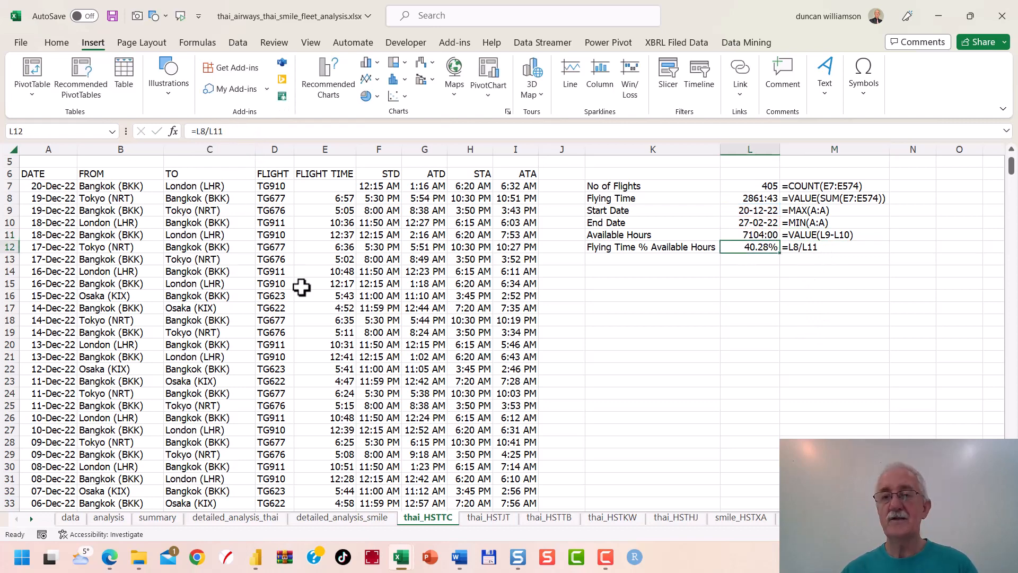
Step: Calculate the day difference in L22 with =L9-L10 and compare it with the Available Hours formula in L11
{"action": "left_click", "coordinate": [763, 367]}
{"action": "type", "text": "296"}
{"action": "key", "text": "Return"}
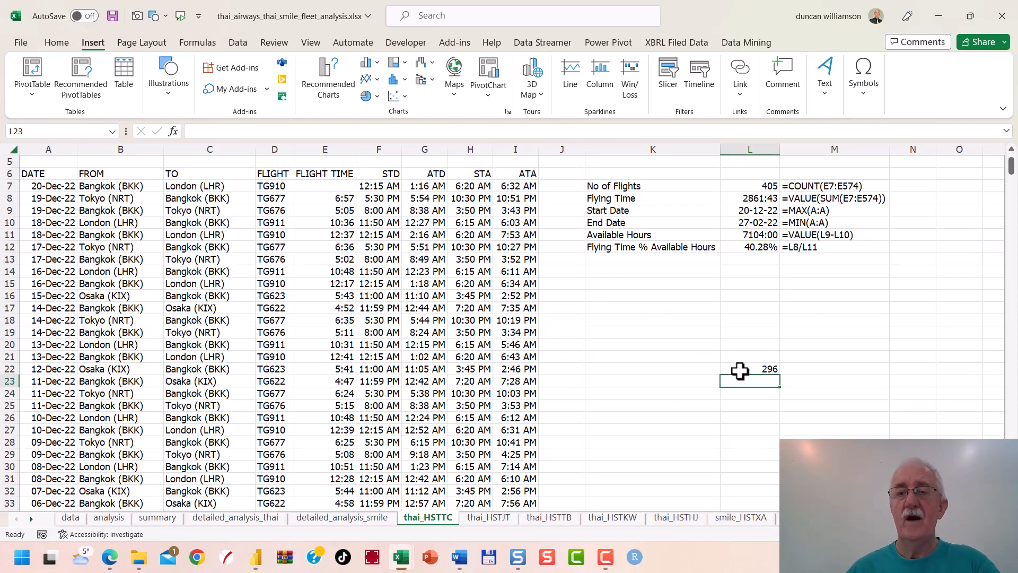
{"action": "left_click", "coordinate": [810, 234]}
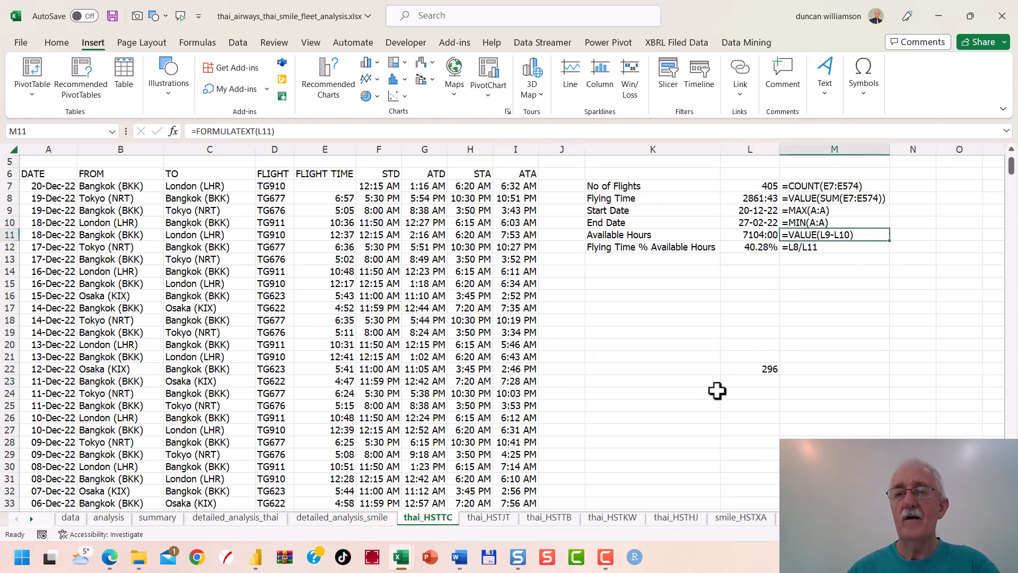
{"action": "left_click", "coordinate": [756, 234]}
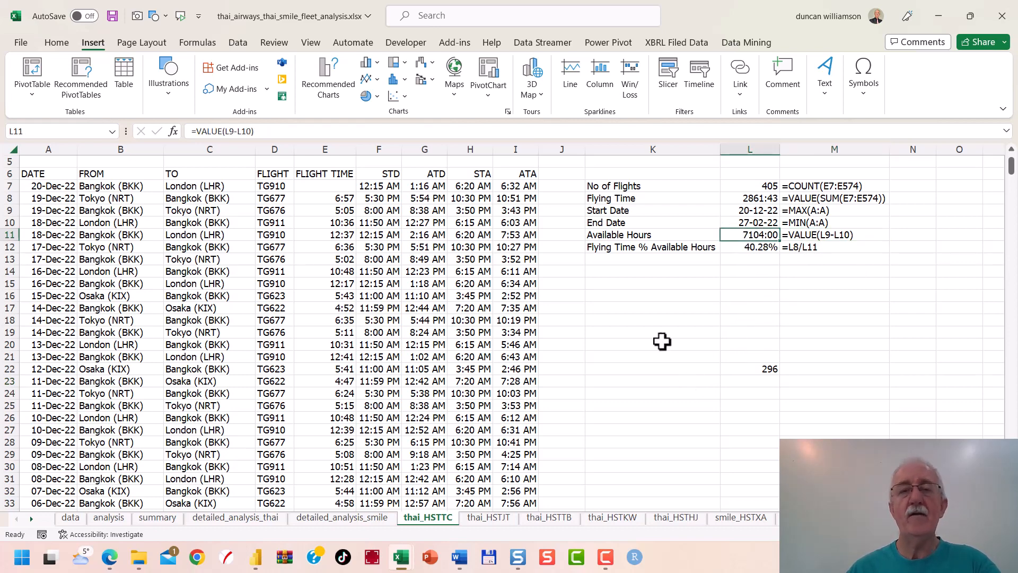
{"action": "left_click", "coordinate": [752, 369]}
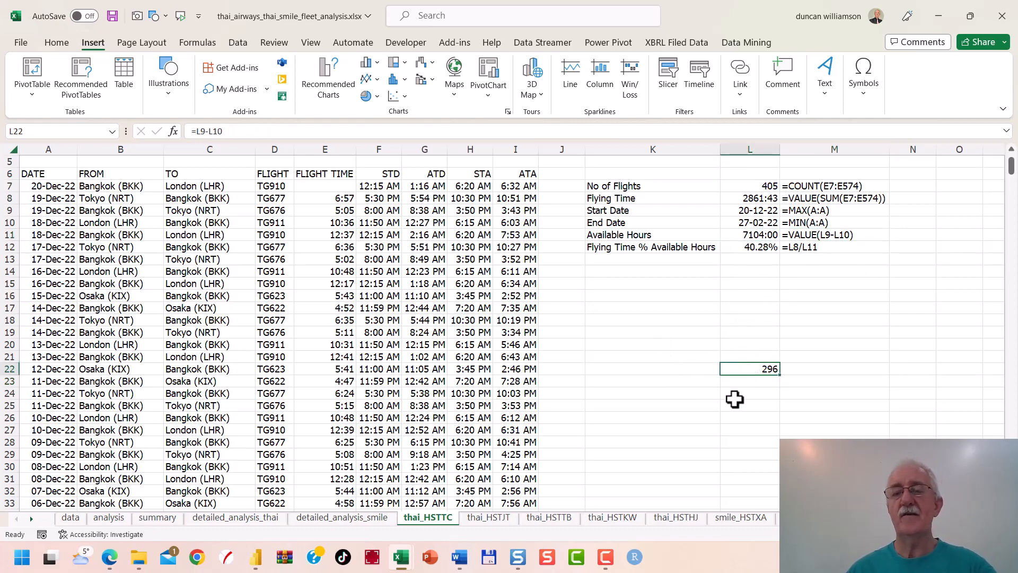
Step: Apply the custom number format [h]:mm to the test difference in L22, and restore its General format
{"action": "right_click", "coordinate": [741, 369]}
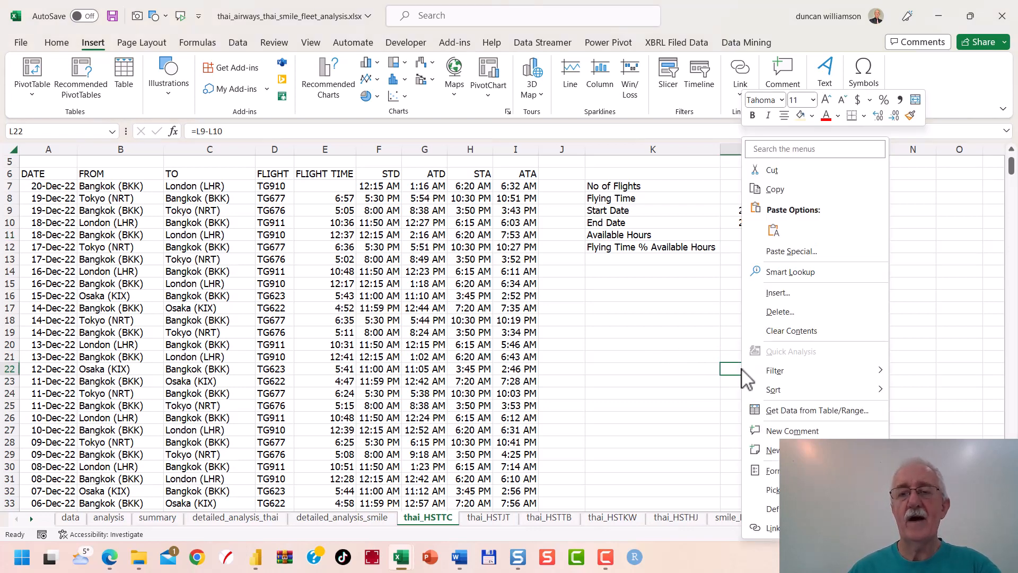
{"action": "left_click", "coordinate": [806, 470]}
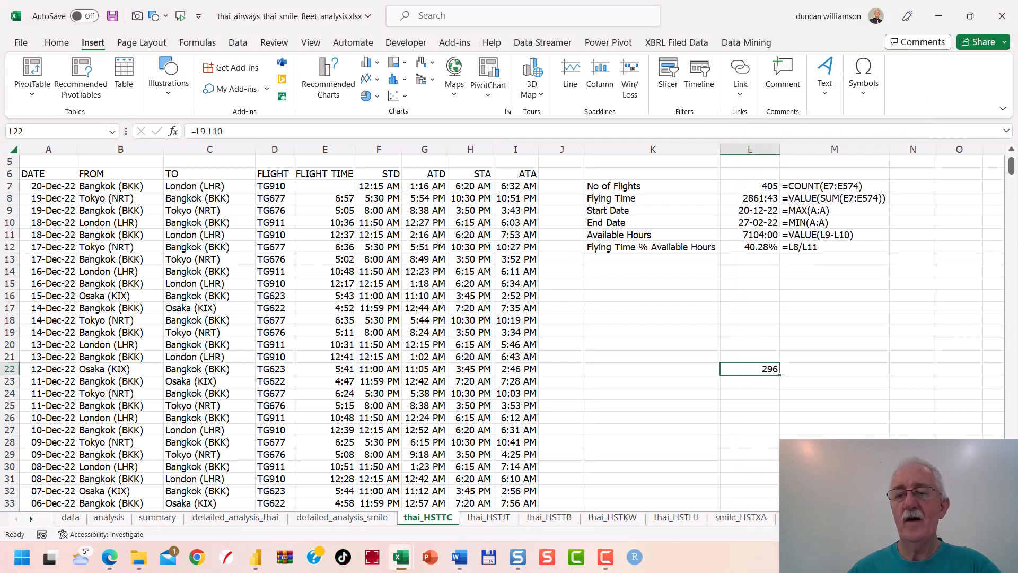
{"action": "left_click", "coordinate": [159, 327]}
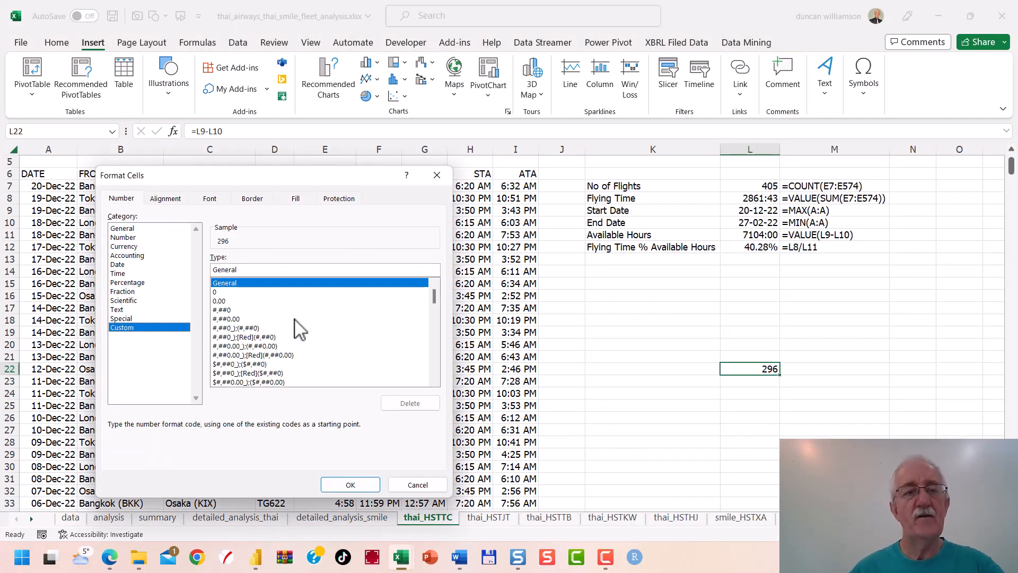
{"action": "left_click_drag", "start_coordinate": [438, 307], "coordinate": [438, 386]}
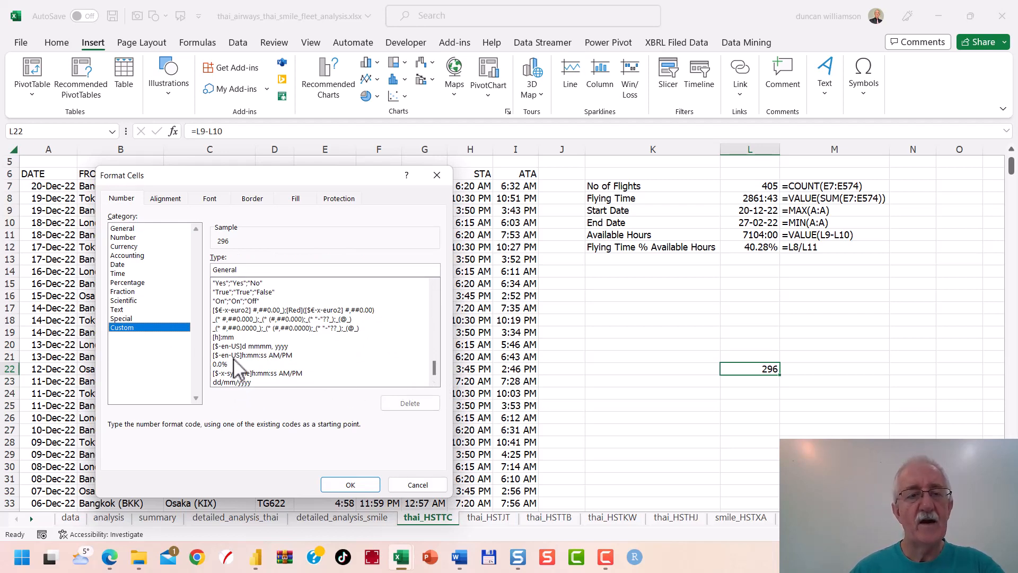
{"action": "left_click", "coordinate": [233, 337]}
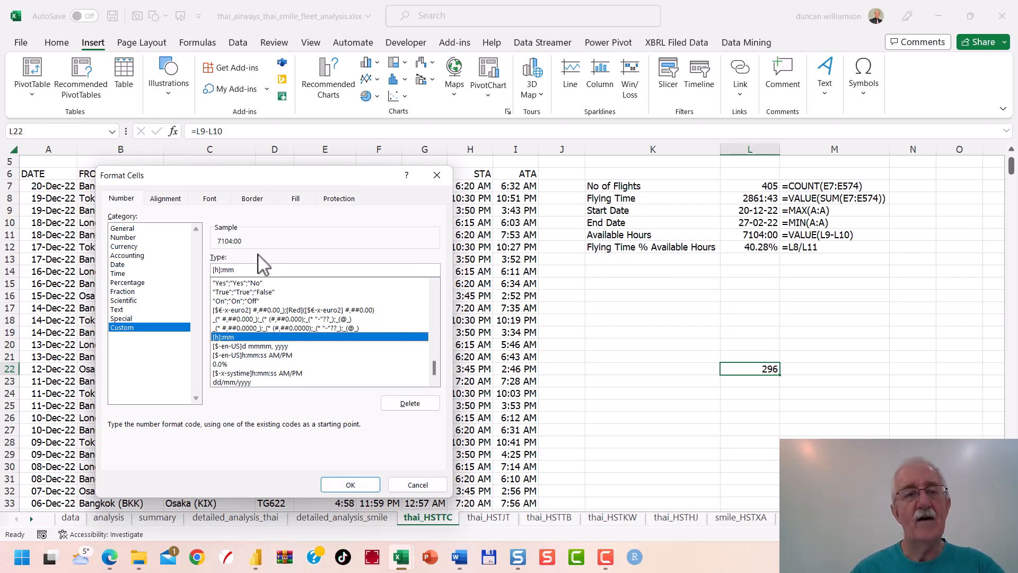
{"action": "left_click", "coordinate": [364, 485]}
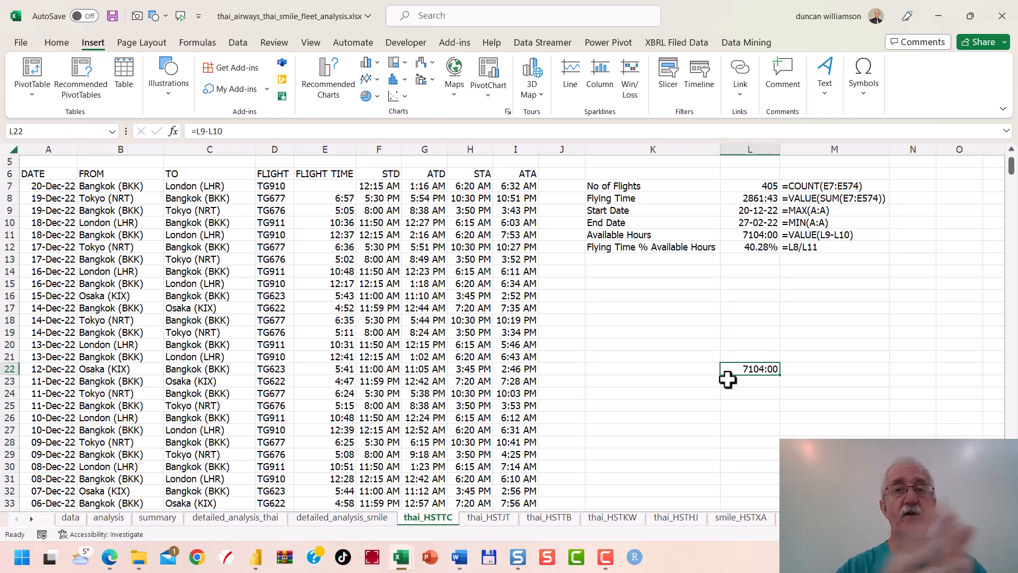
{"action": "key", "text": "ctrl+shift+asciitilde"}
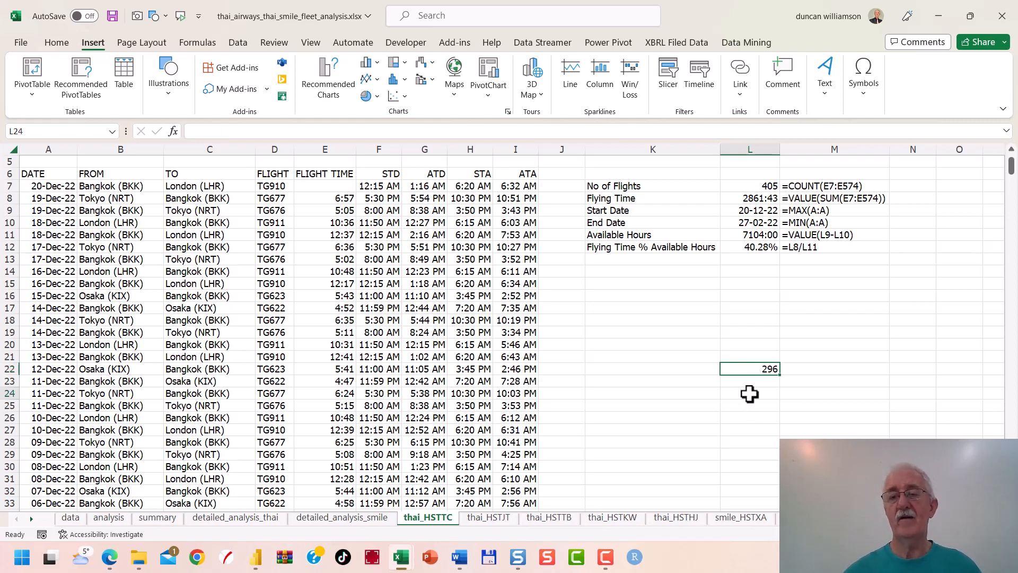
Step: Convert the days to hours in L24 with the test formula =296*24
{"action": "left_click", "coordinate": [749, 393]}
{"action": "type", "text": "="}
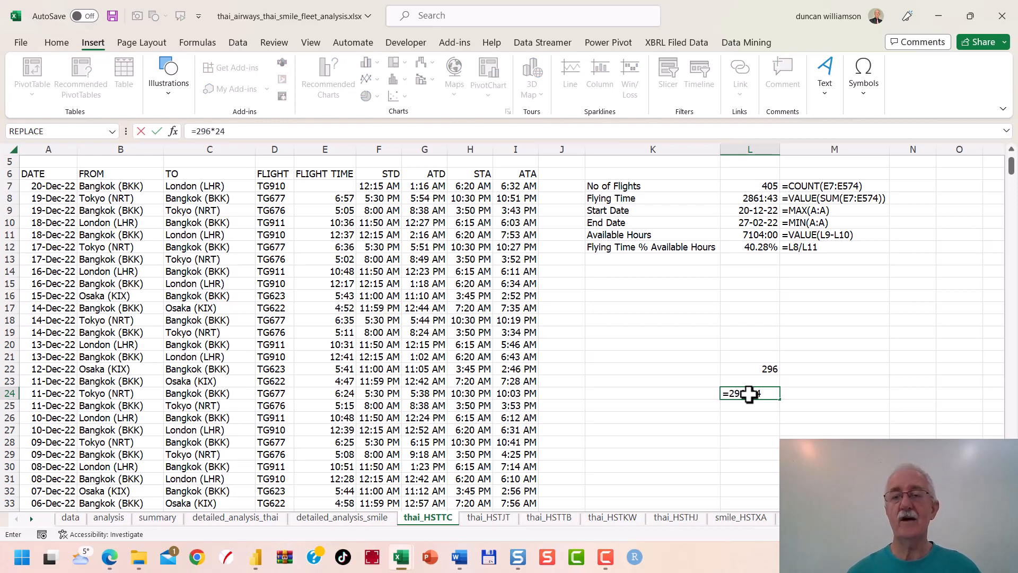
{"action": "type", "text": "296*24"}
{"action": "key", "text": "Return"}
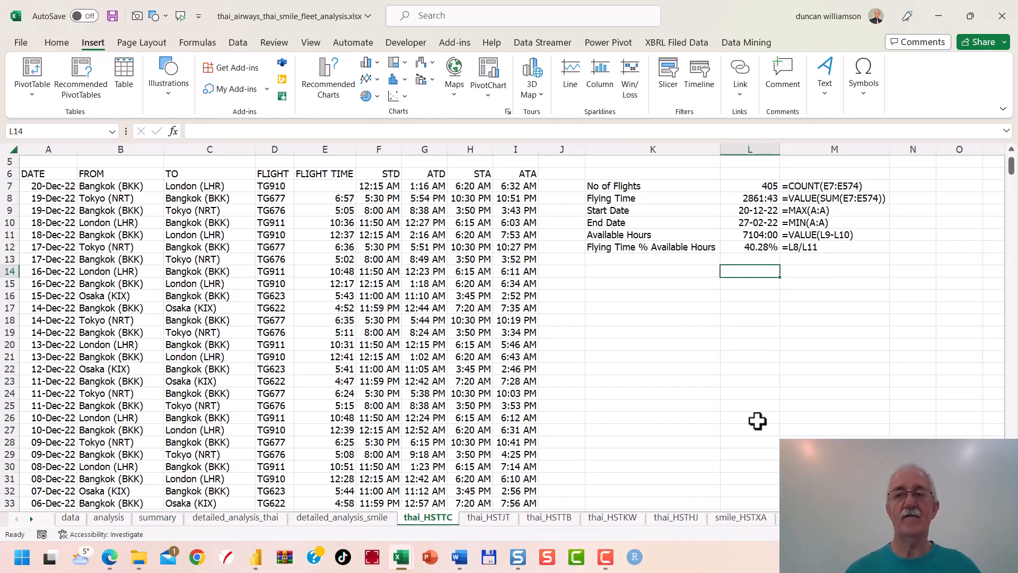
Step: Compare the HS-TTC figures on the summary sheet with the calculations on the thai_HSTTC sheet
{"action": "key", "text": "ctrl+Page_Up"}
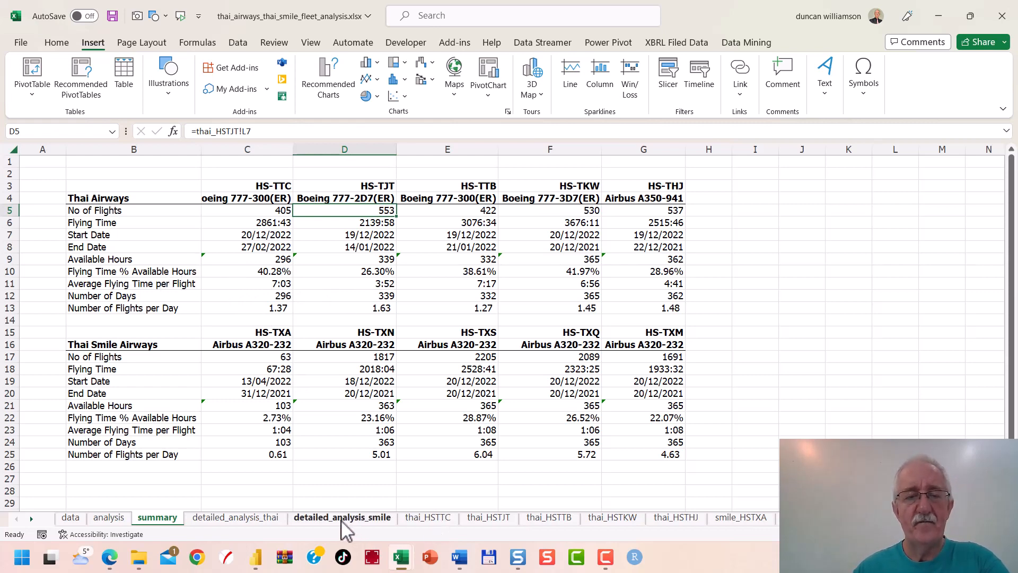
{"action": "left_click", "coordinate": [430, 524]}
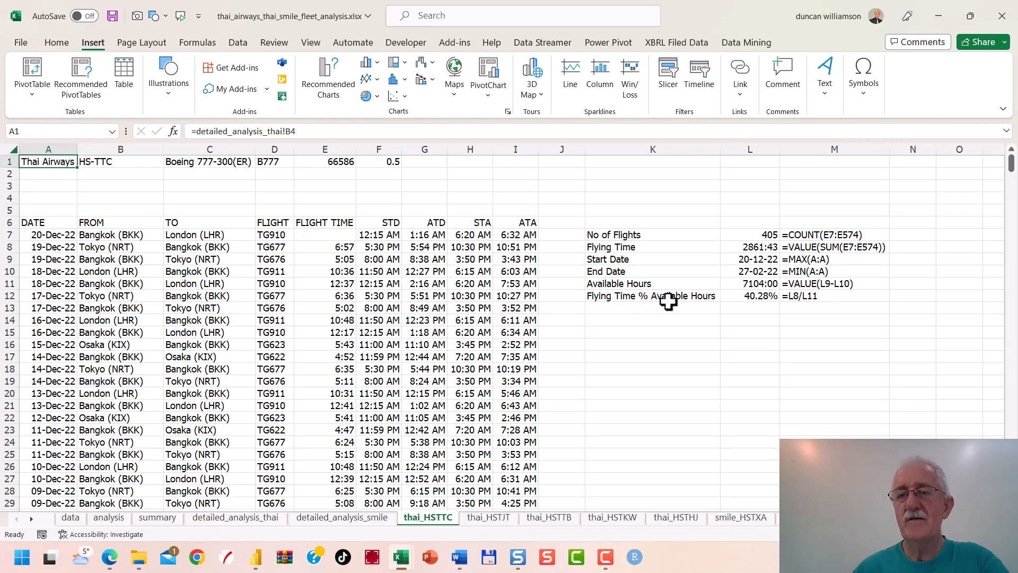
{"action": "left_click", "coordinate": [170, 519]}
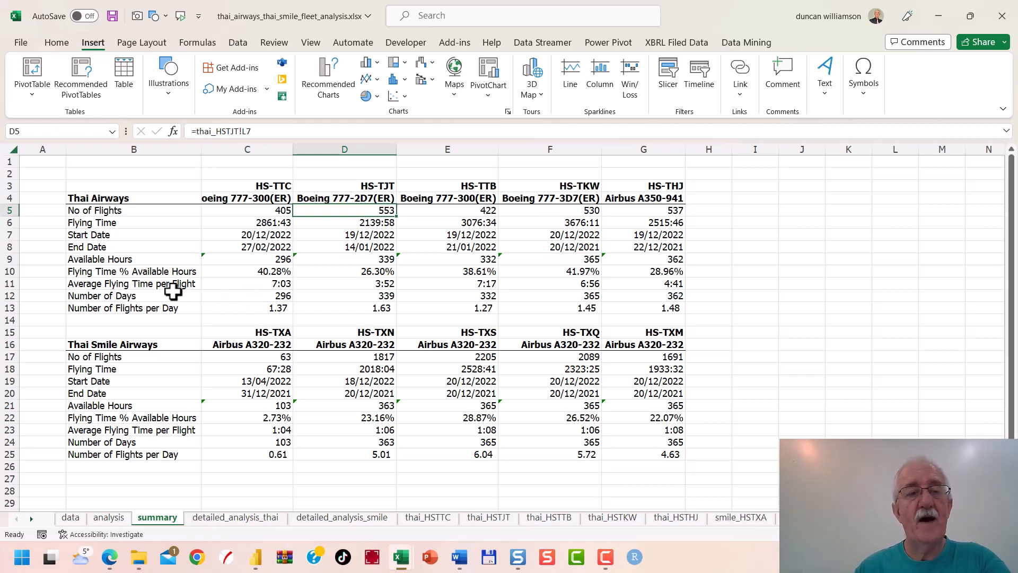
Step: Examine the Average Flying Time per Flight formulas for the five Thai Airways aircraft in C11 to G11
{"action": "left_click", "coordinate": [250, 282]}
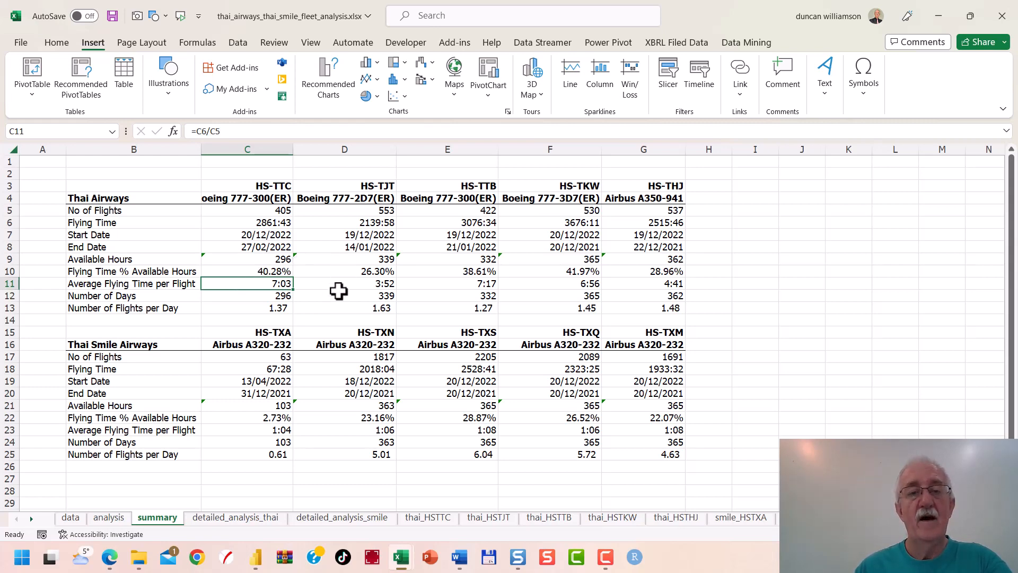
{"action": "left_click", "coordinate": [352, 282]}
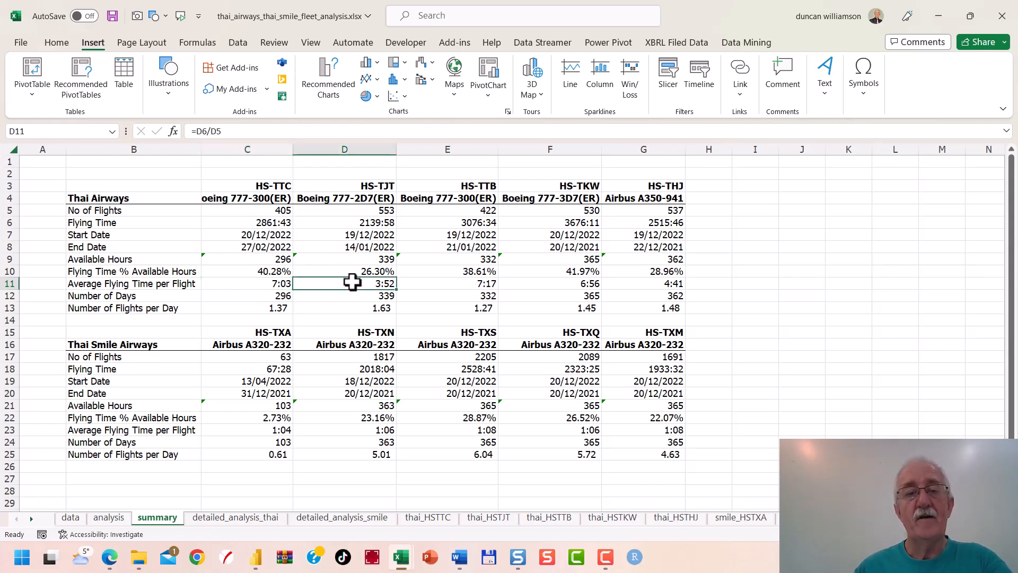
{"action": "left_click", "coordinate": [450, 284]}
{"action": "left_click", "coordinate": [552, 280]}
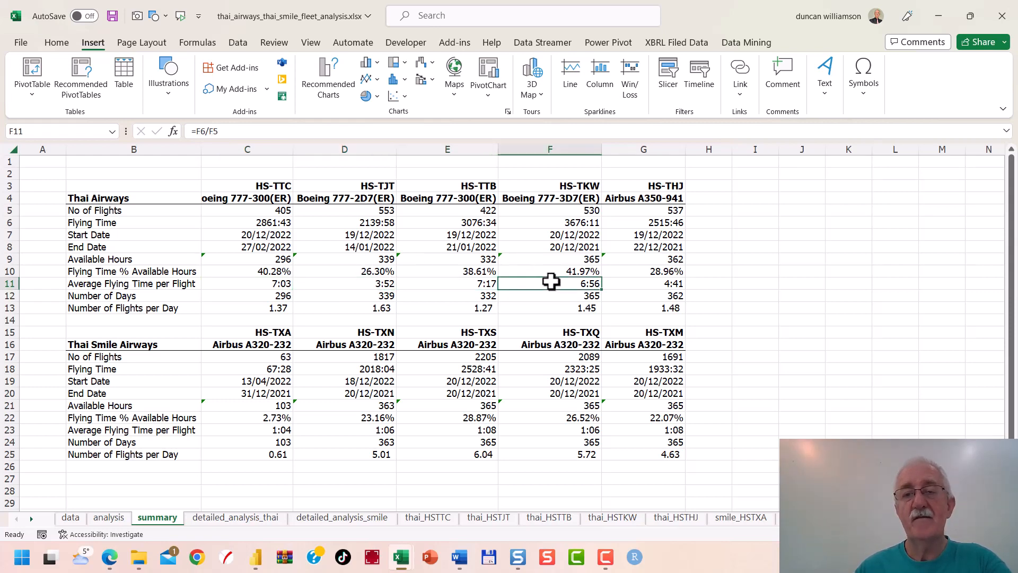
{"action": "left_click", "coordinate": [651, 284]}
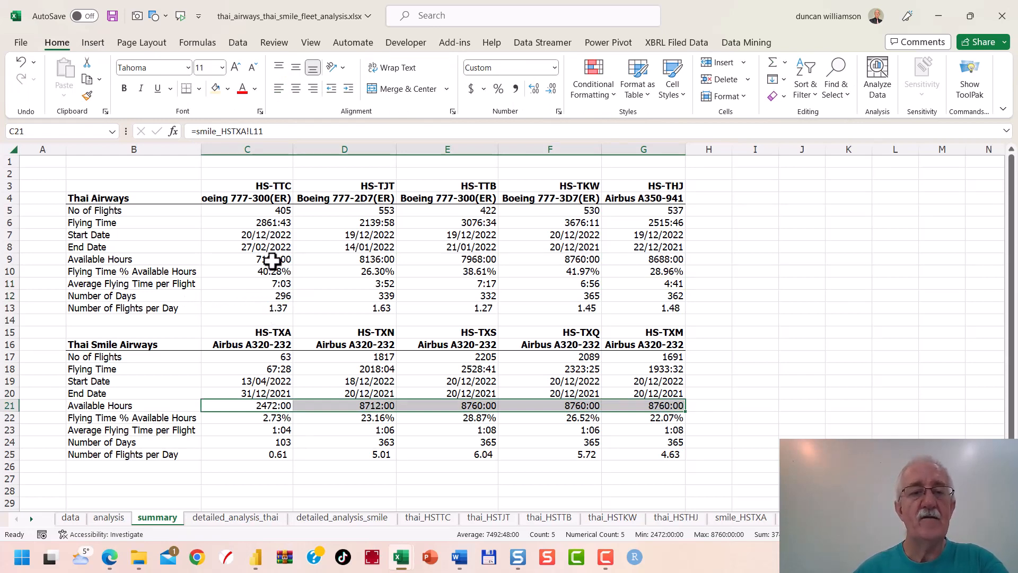
Step: Examine the HS-TTC formulas for Available Hours, Number of Days and Number of Flights per Day in column C
{"action": "left_click", "coordinate": [265, 296]}
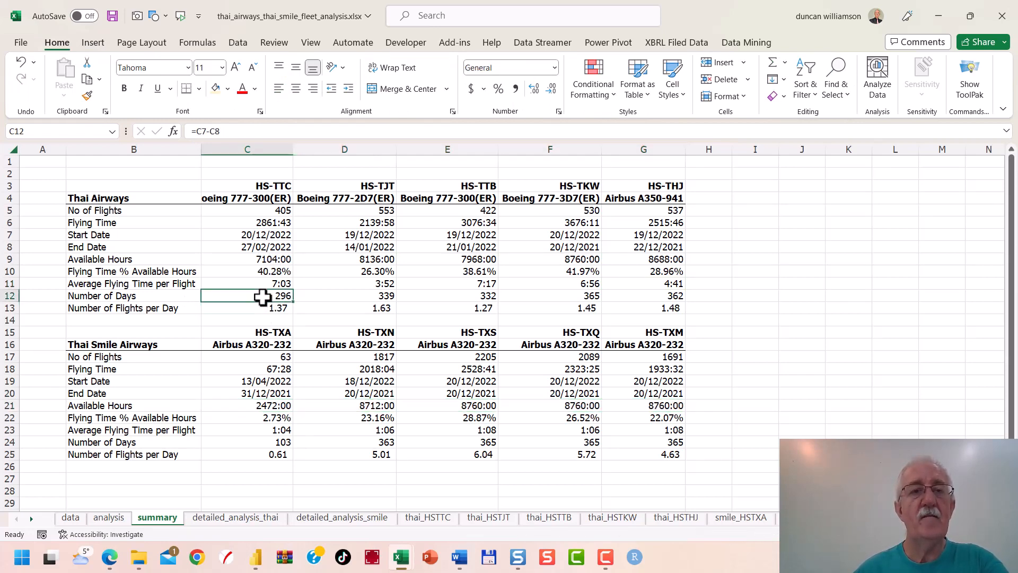
{"action": "left_click", "coordinate": [264, 259]}
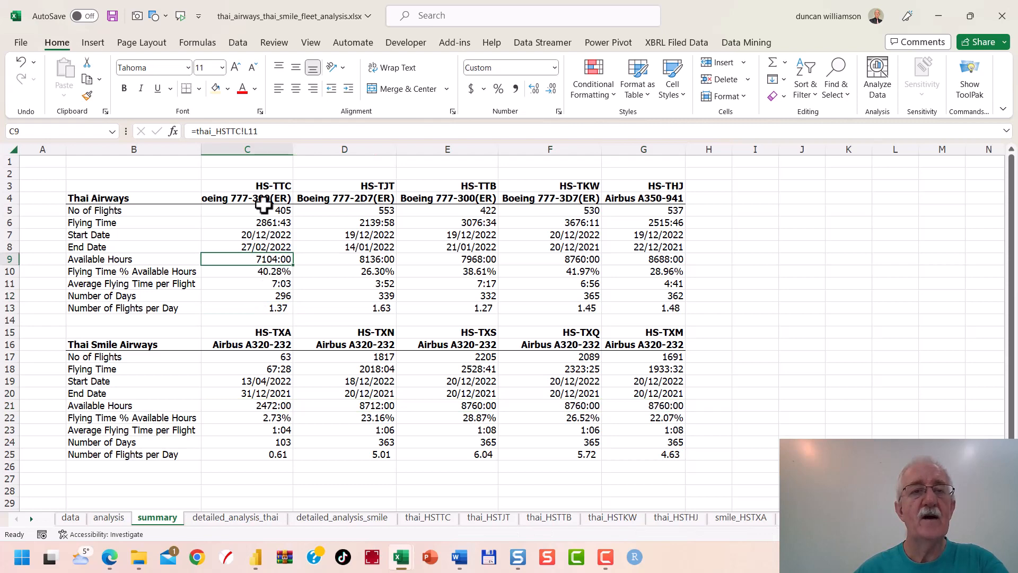
{"action": "left_click", "coordinate": [255, 298]}
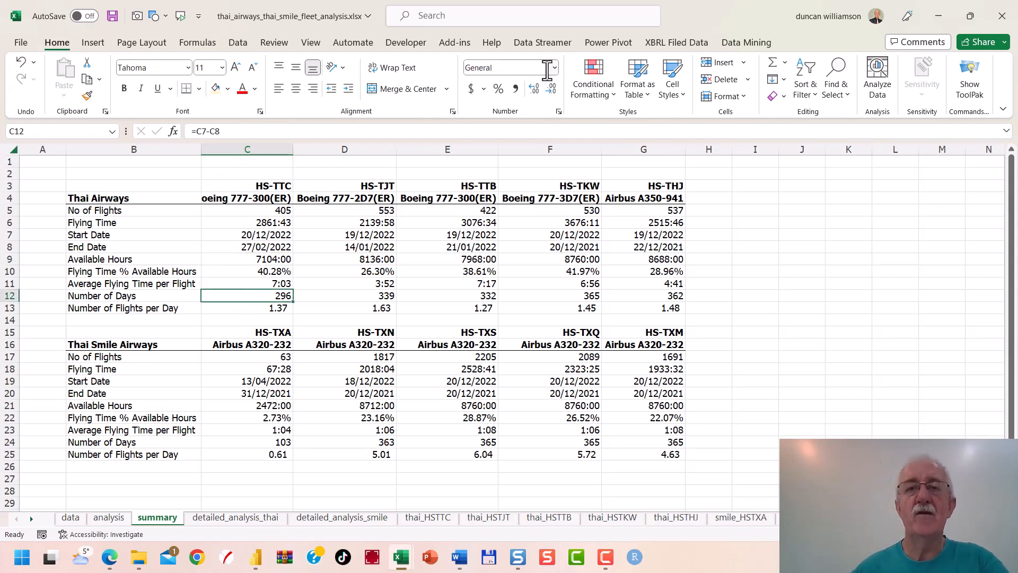
{"action": "left_click", "coordinate": [242, 309]}
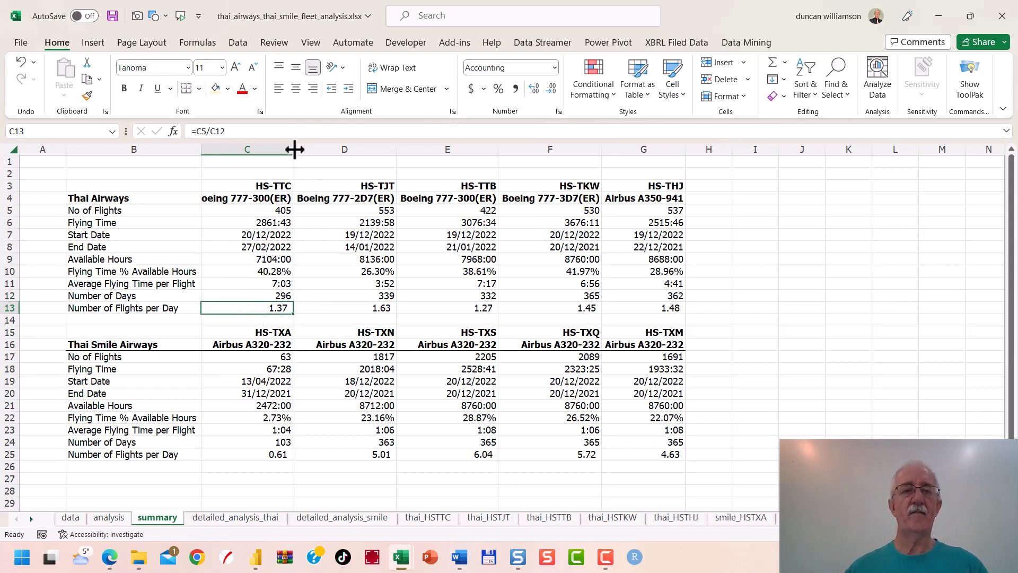
Step: Widen column C on the summary sheet to fit the full Boeing 777-300(ER) heading
{"action": "left_click_drag", "start_coordinate": [295, 150], "coordinate": [296, 150]}
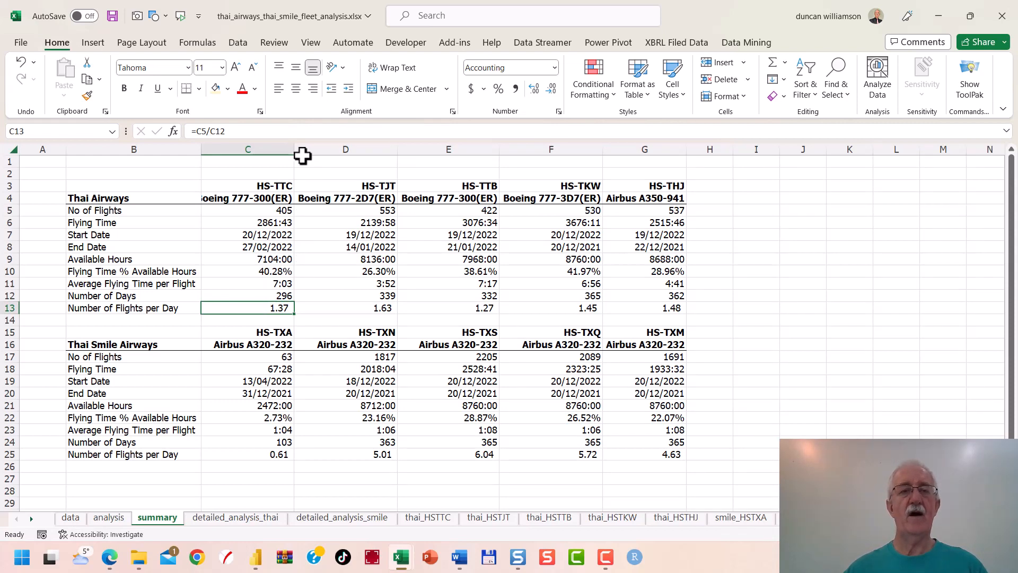
{"action": "double_click", "coordinate": [302, 154]}
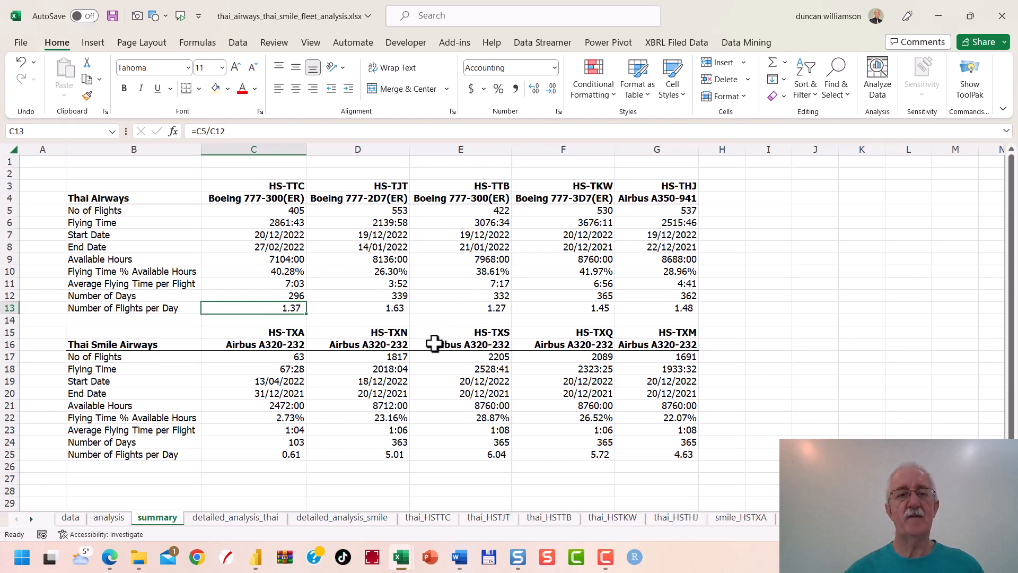
Step: Look over the Thai Smile Airways figures on the summary sheet and return to A1
{"action": "scroll", "coordinate": [390, 318], "scroll_direction": "down", "scroll_amount": 3}
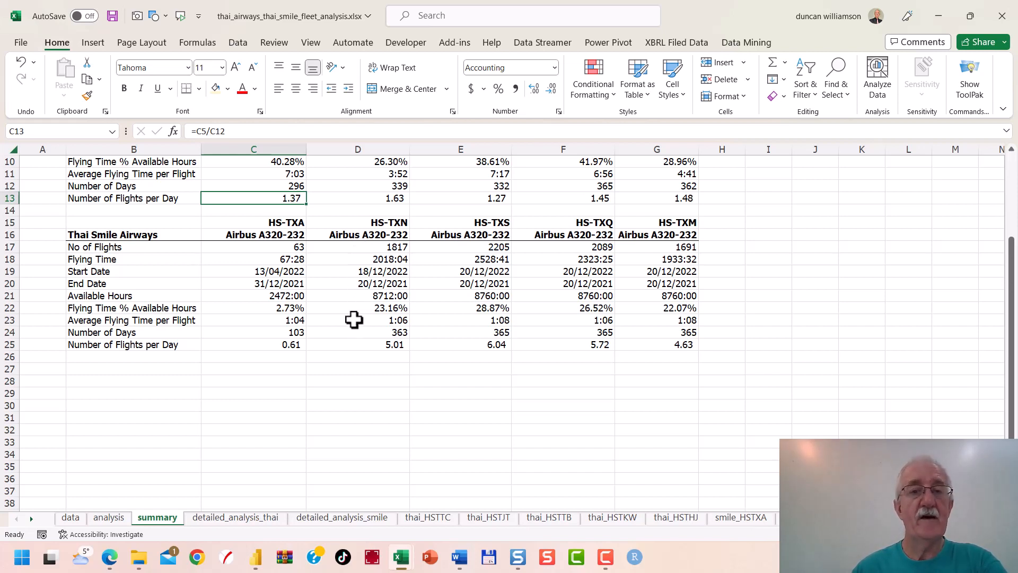
{"action": "scroll", "coordinate": [336, 228], "scroll_direction": "up", "scroll_amount": 2}
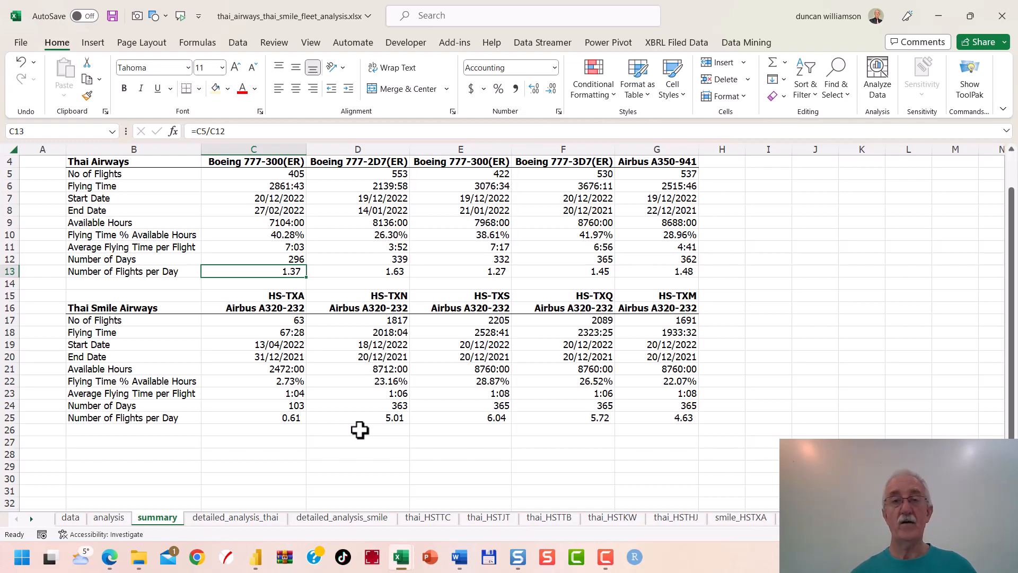
{"action": "key", "text": "ctrl+Page_Up"}
{"action": "key", "text": "ctrl+Page_Up"}
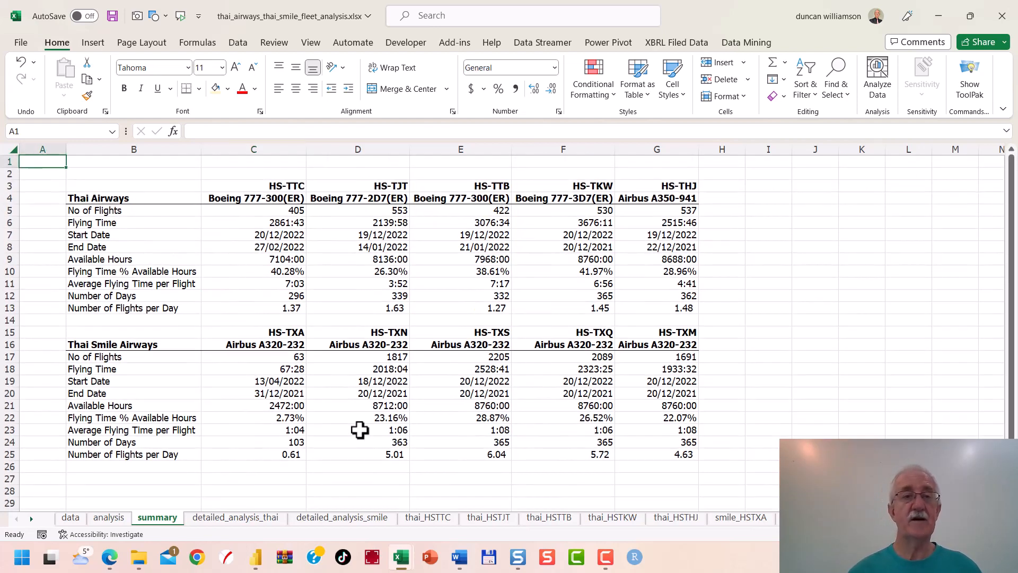